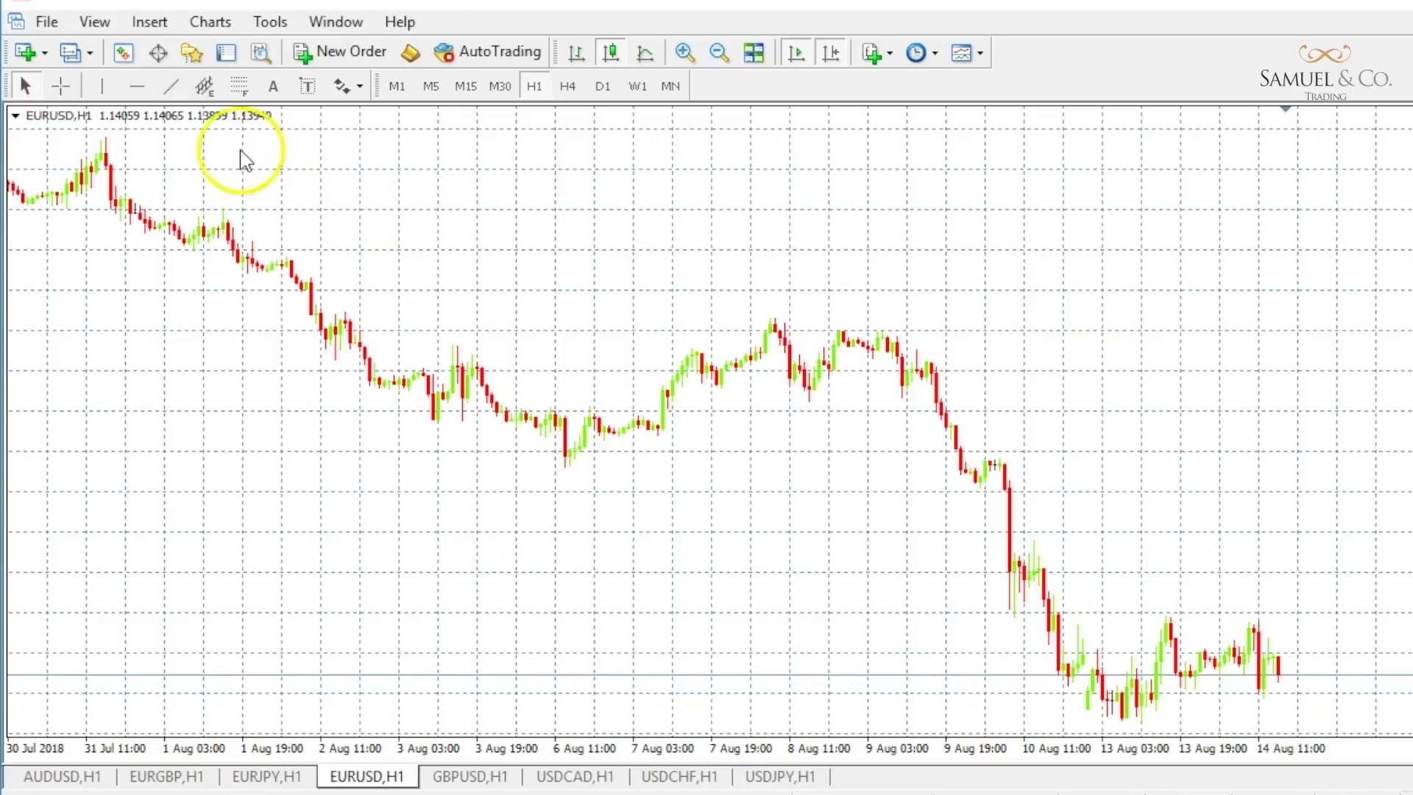
Show the Navigator, expand its Indicators list and select Stochastic.
click(195, 58)
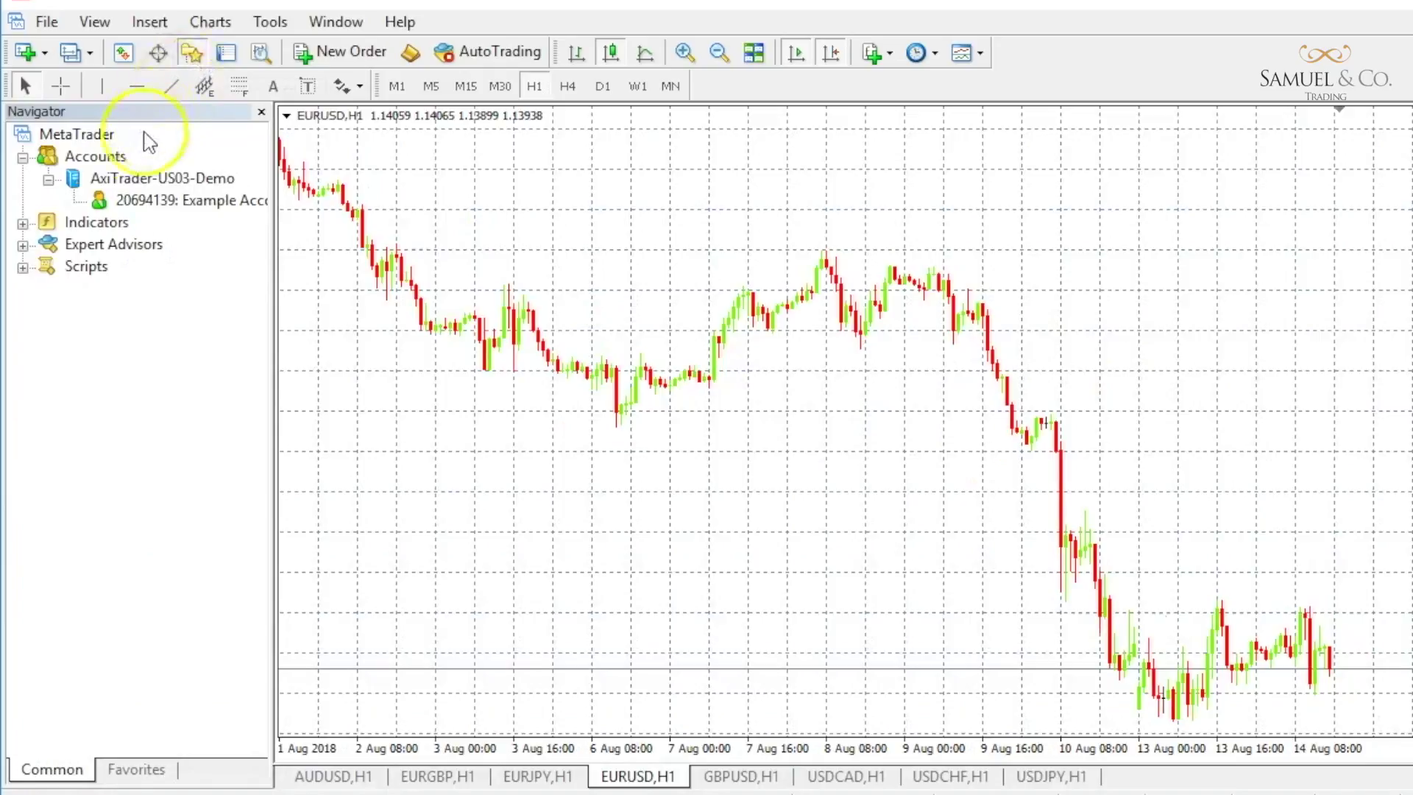
click(24, 225)
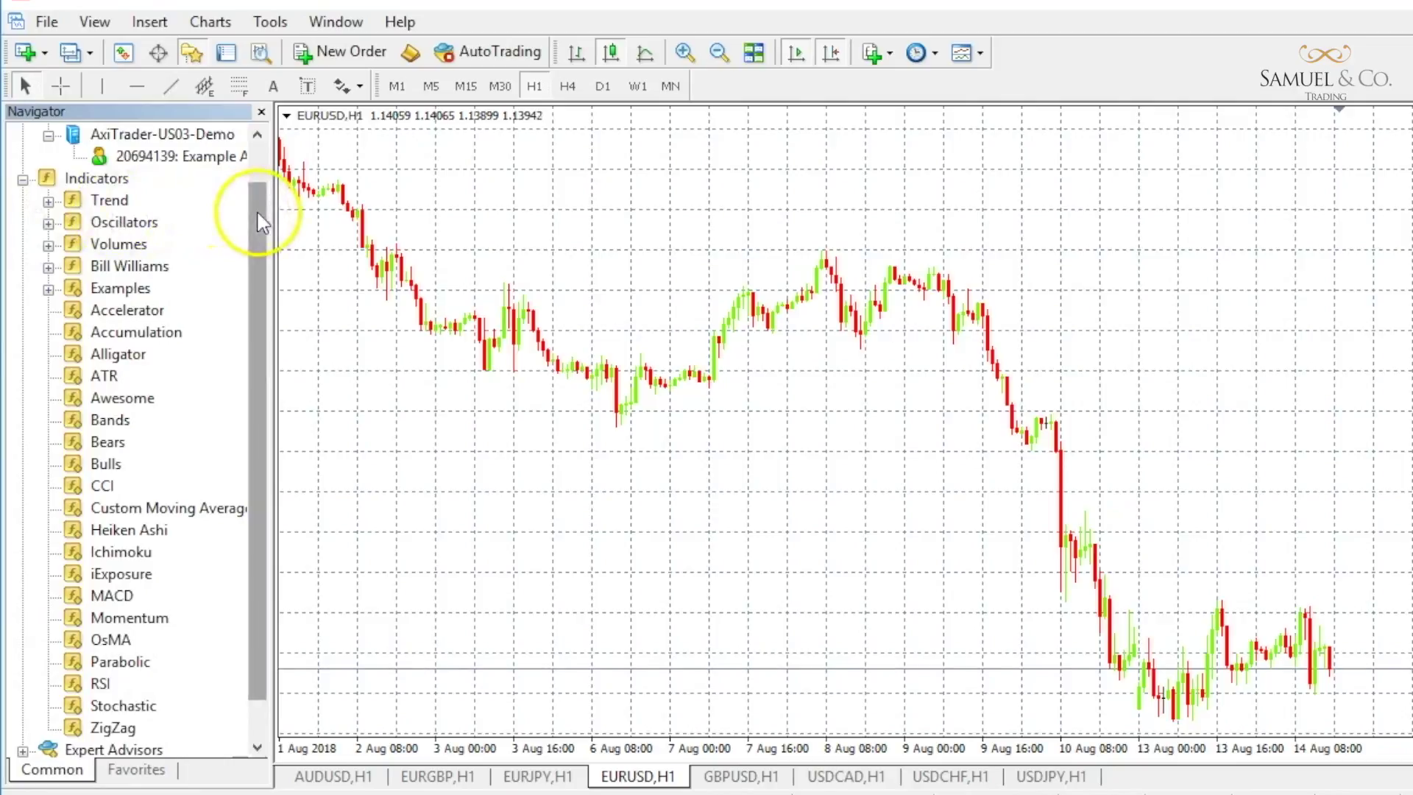
drag(257, 210, 257, 232)
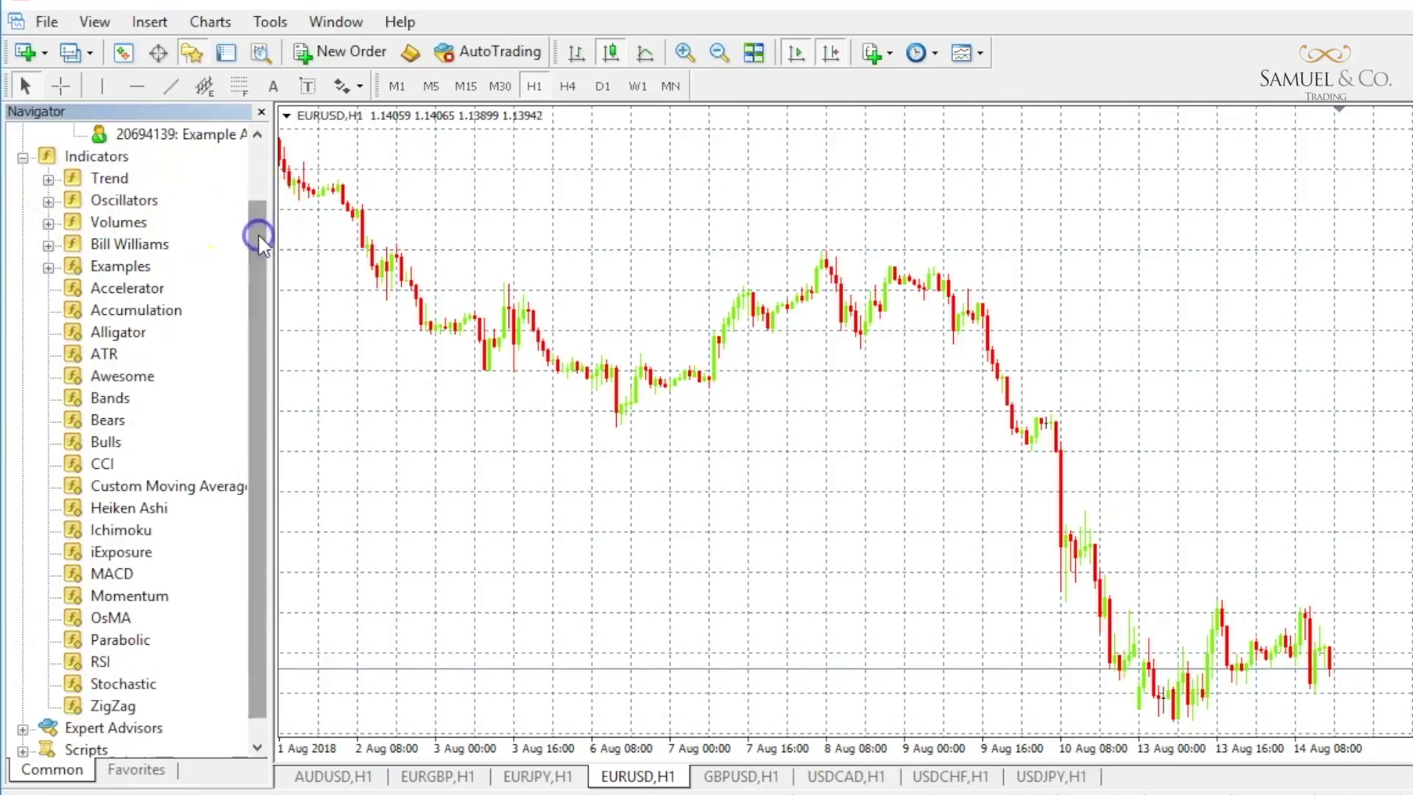
click(143, 686)
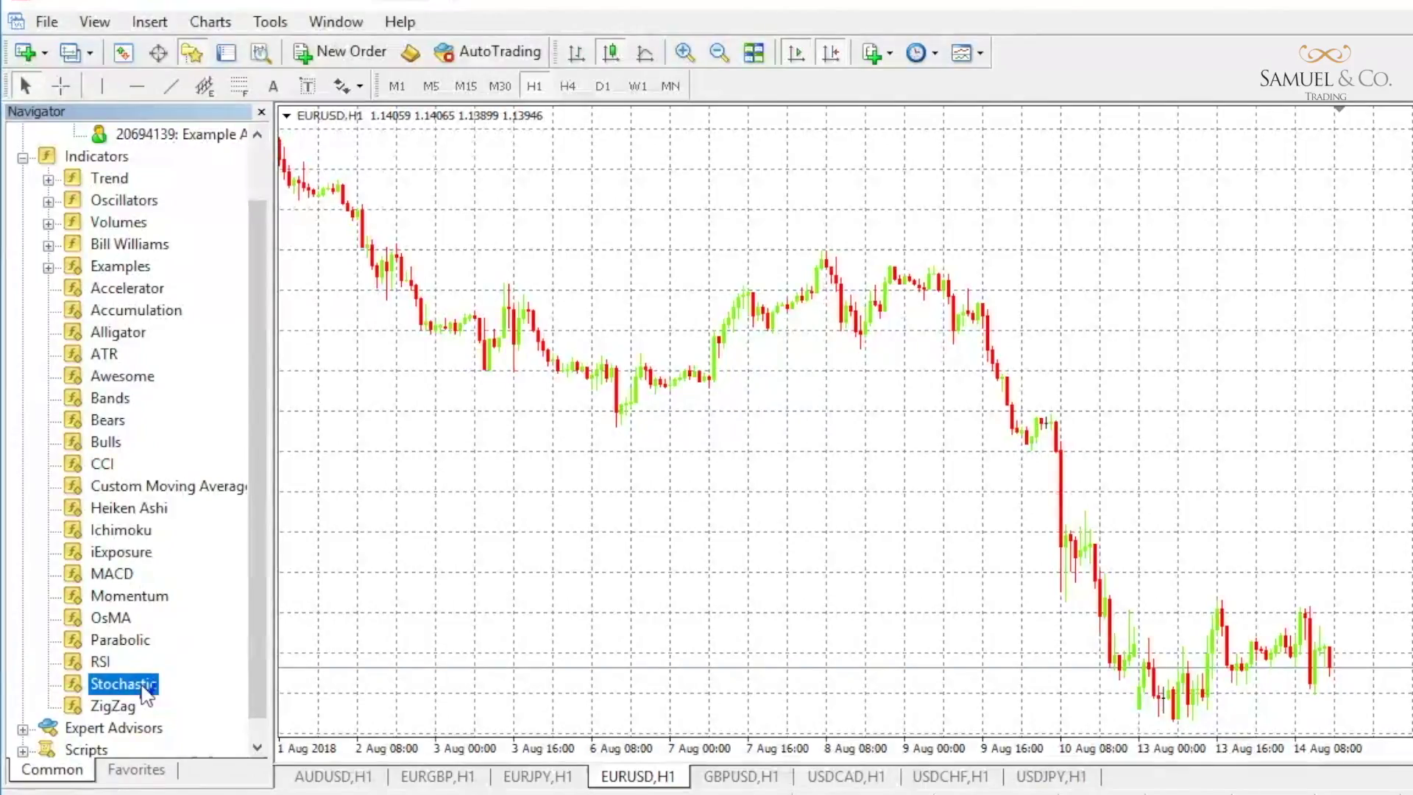
Drop Stochastic onto the EURUSD chart and review its inputs, colours and 20/80 levels.
drag(145, 691, 442, 489)
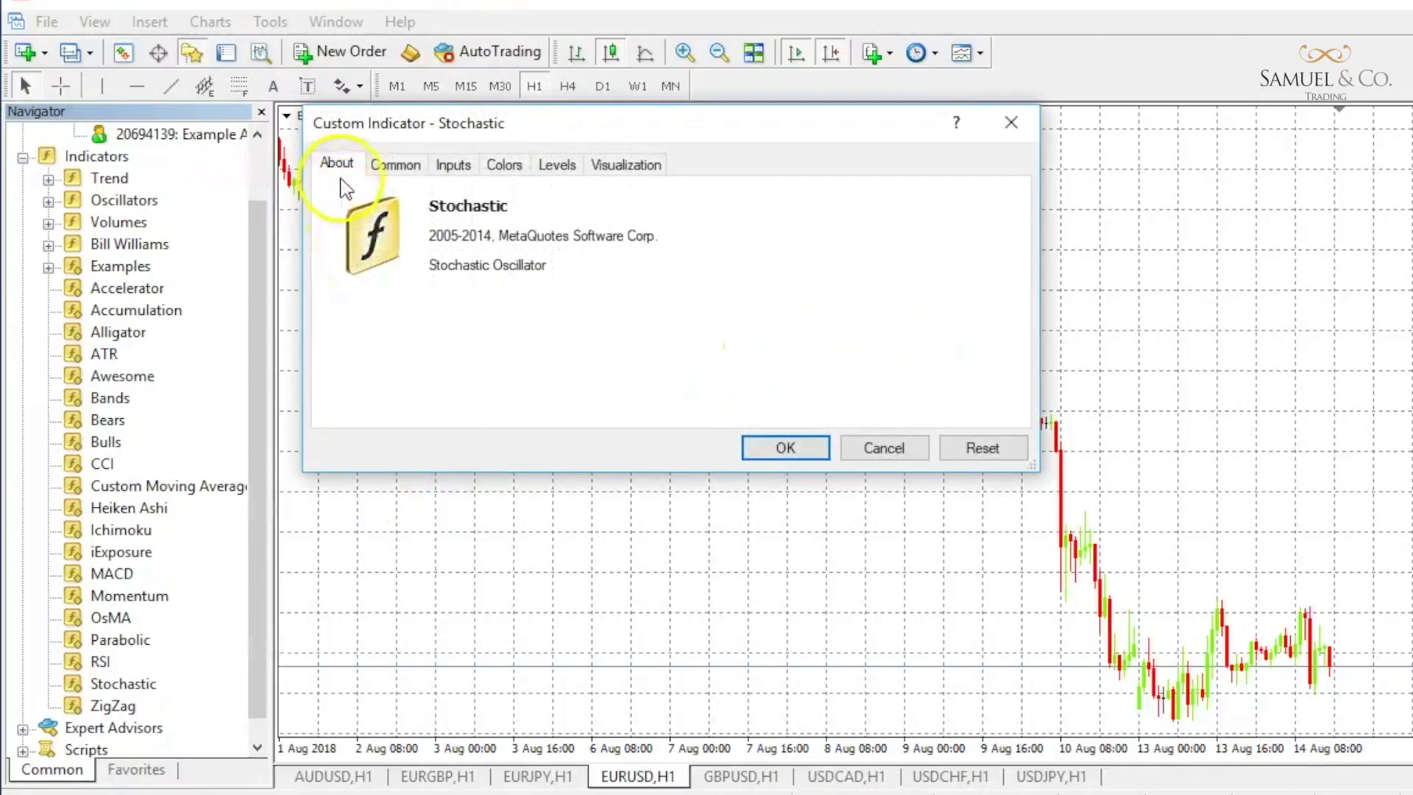
click(379, 172)
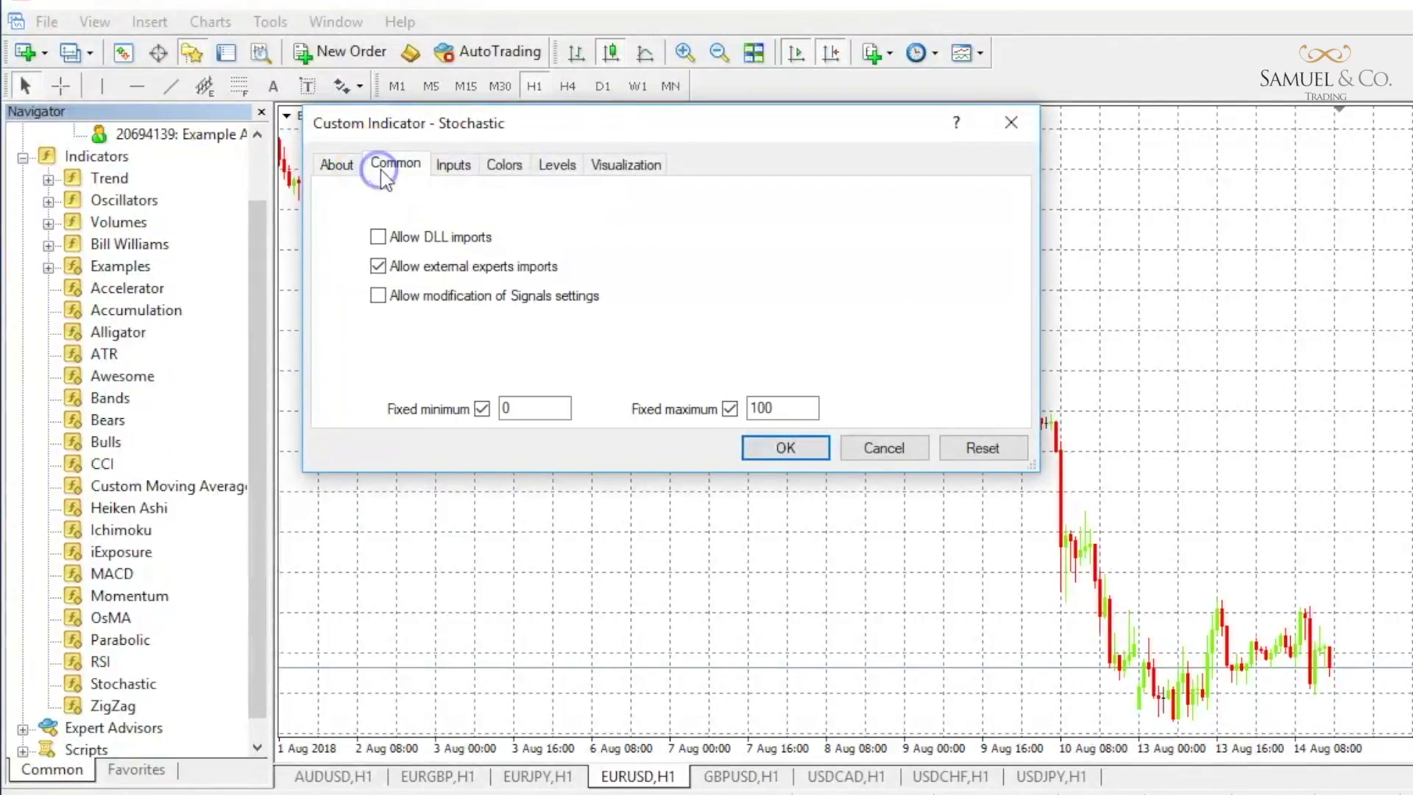
click(443, 172)
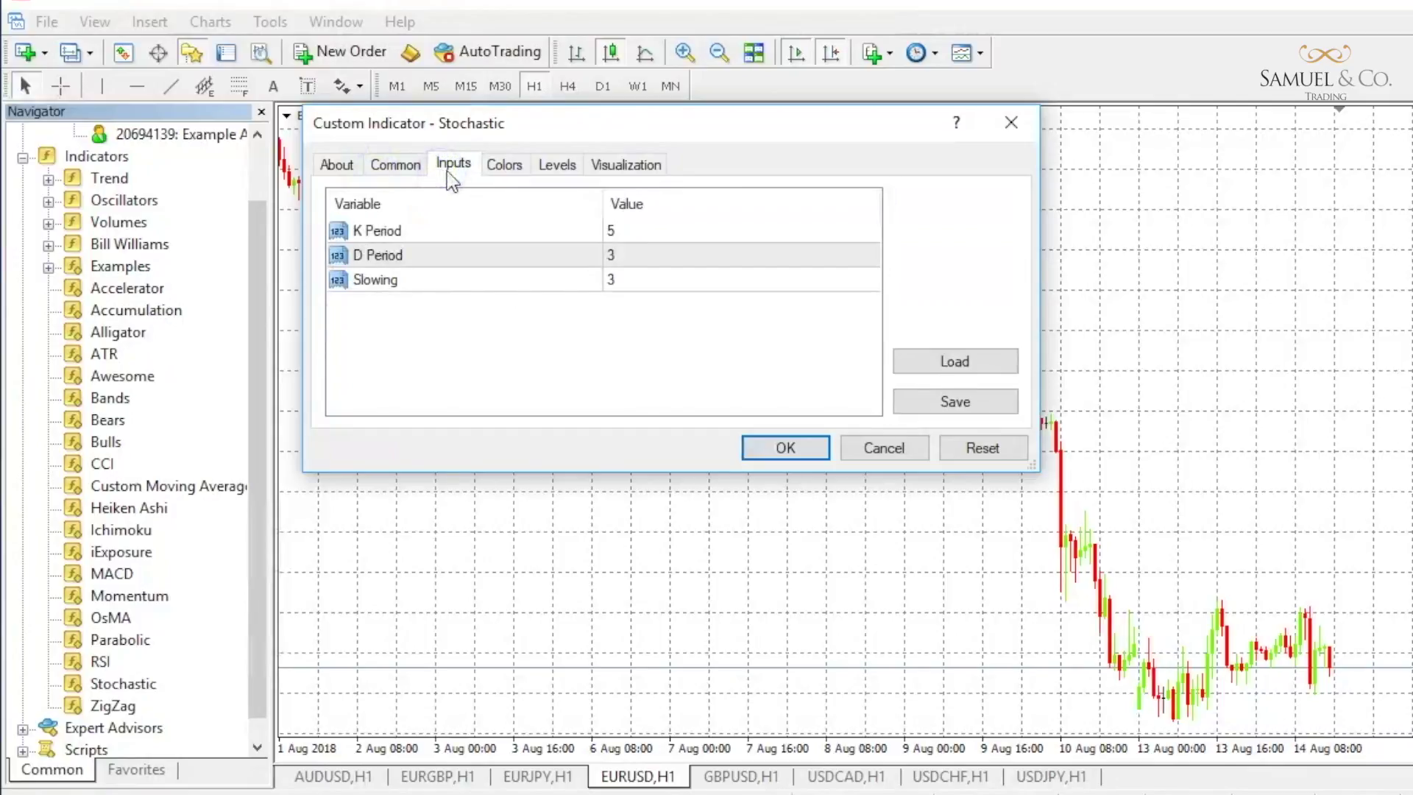
click(502, 175)
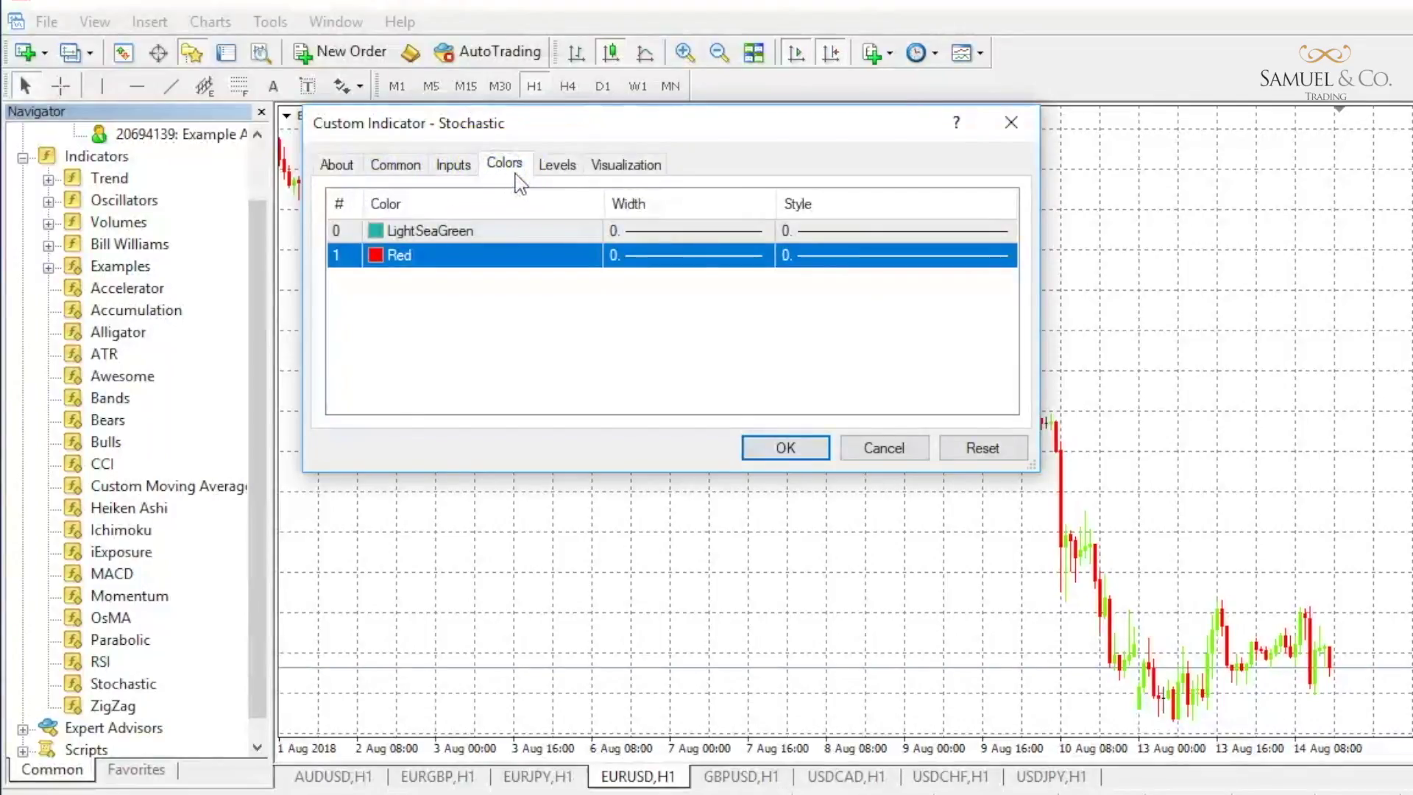
click(545, 175)
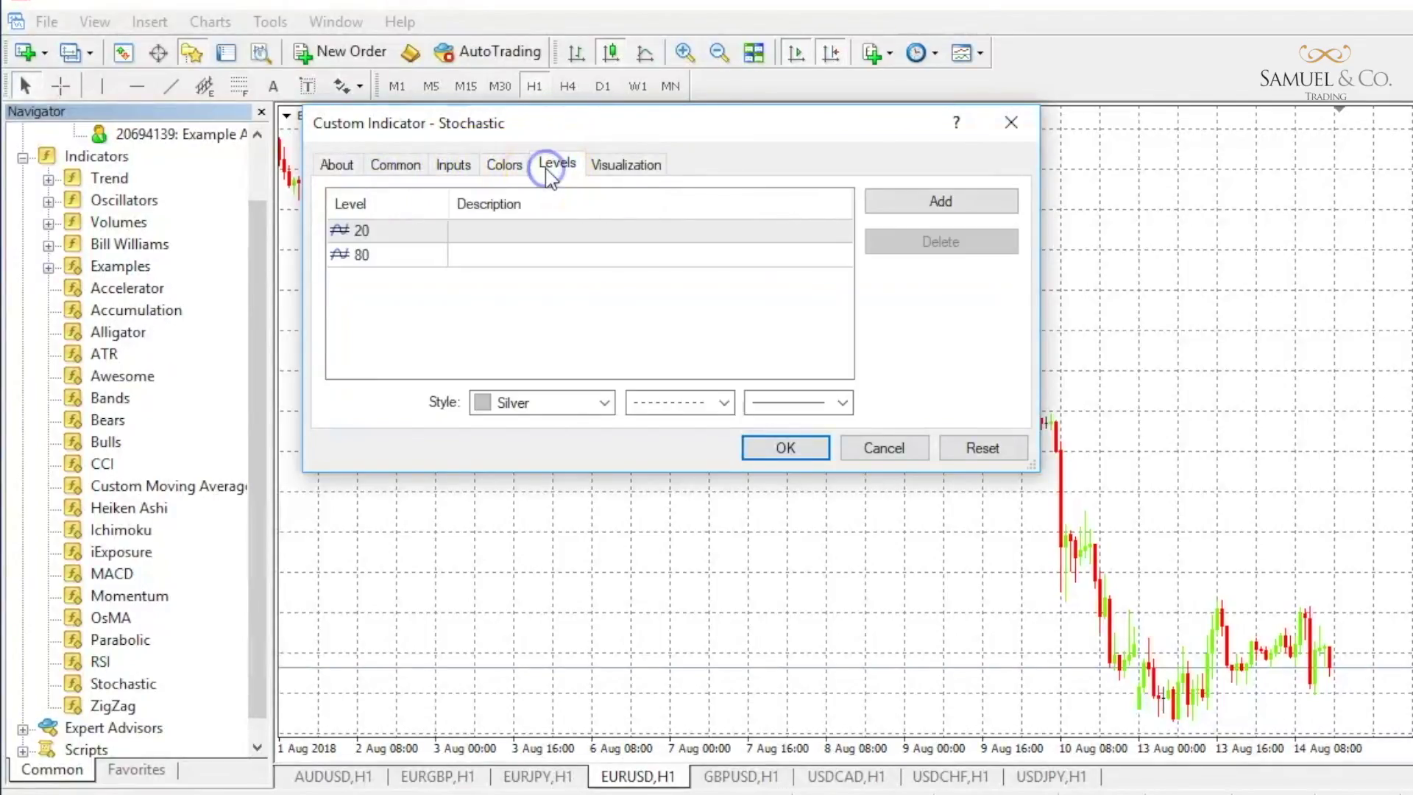
click(600, 179)
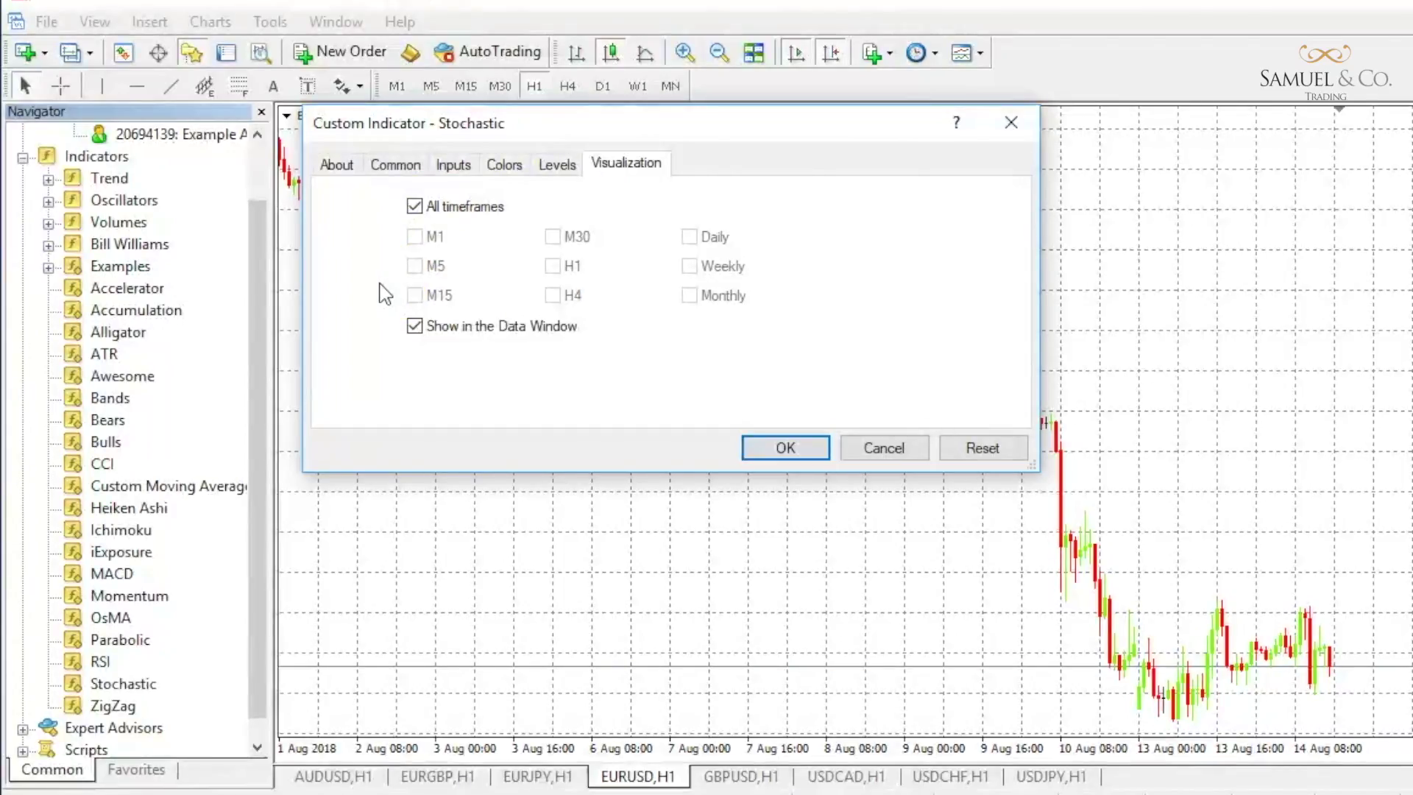
Limit Stochastic to the M1, M5 and M15 timeframes and apply it.
click(416, 207)
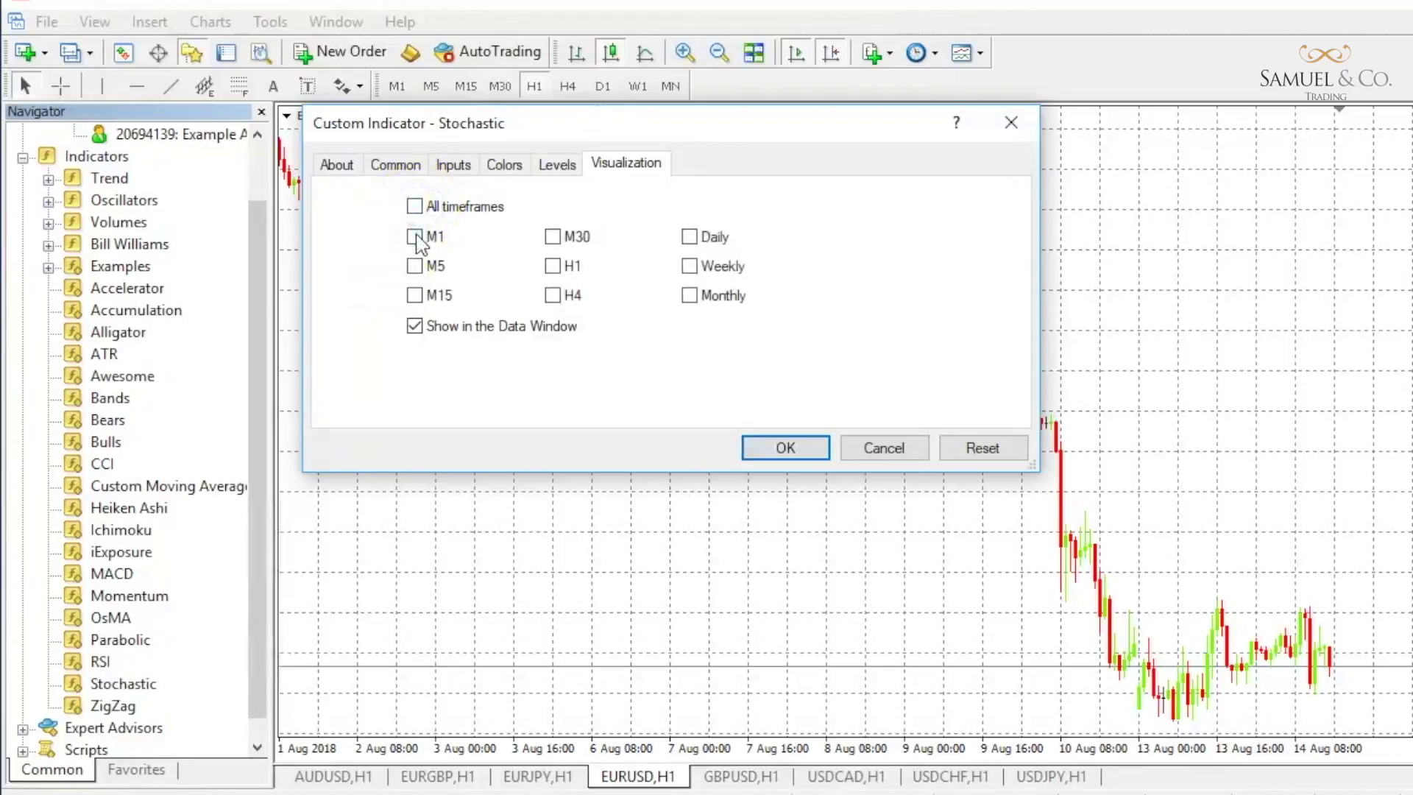
click(415, 236)
click(416, 265)
click(416, 296)
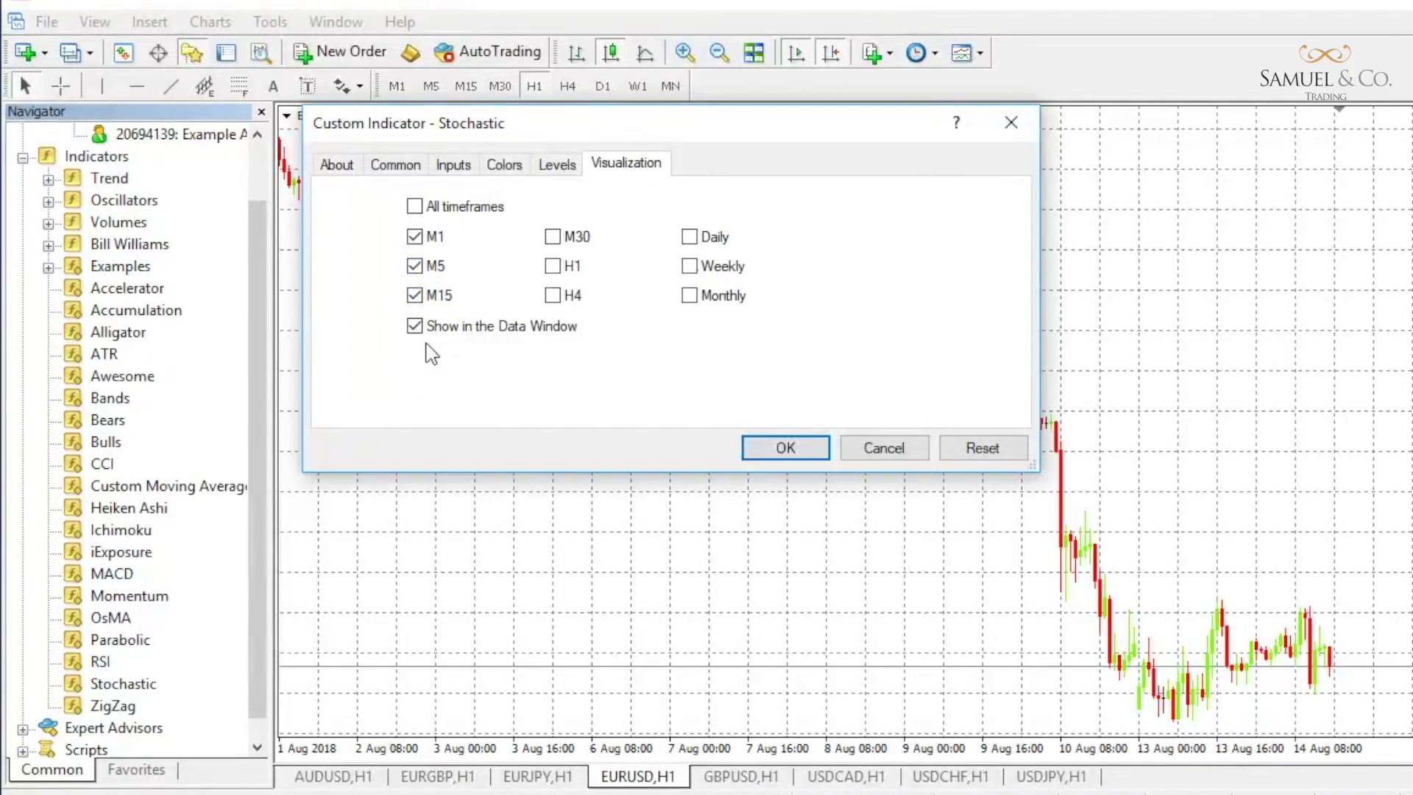
click(765, 448)
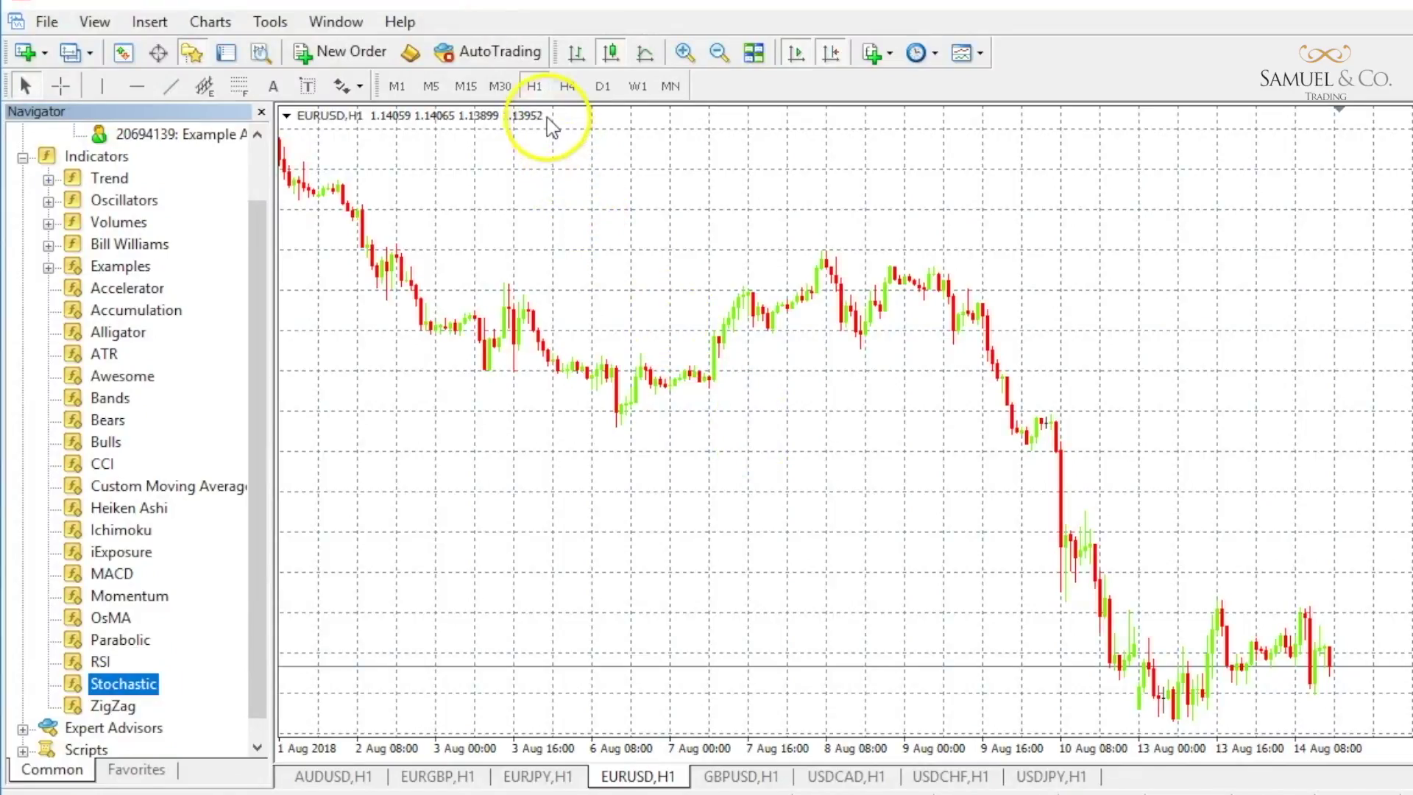
Switch the EURUSD chart to M15 so the Sto(5,3,3) subwindow shows.
click(465, 86)
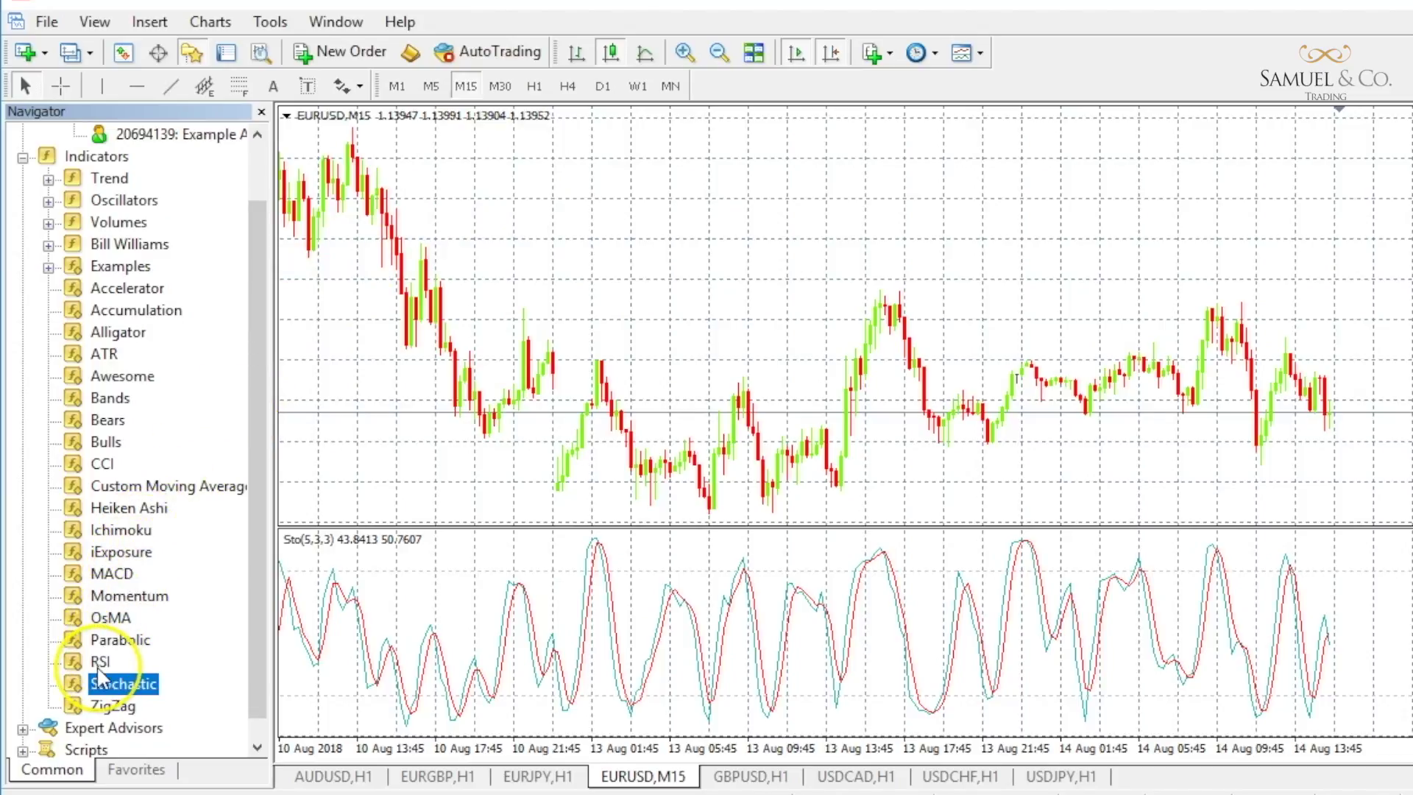
Drop RSI onto the chart and review its period 14, colour and 30/70 levels.
drag(100, 662, 425, 379)
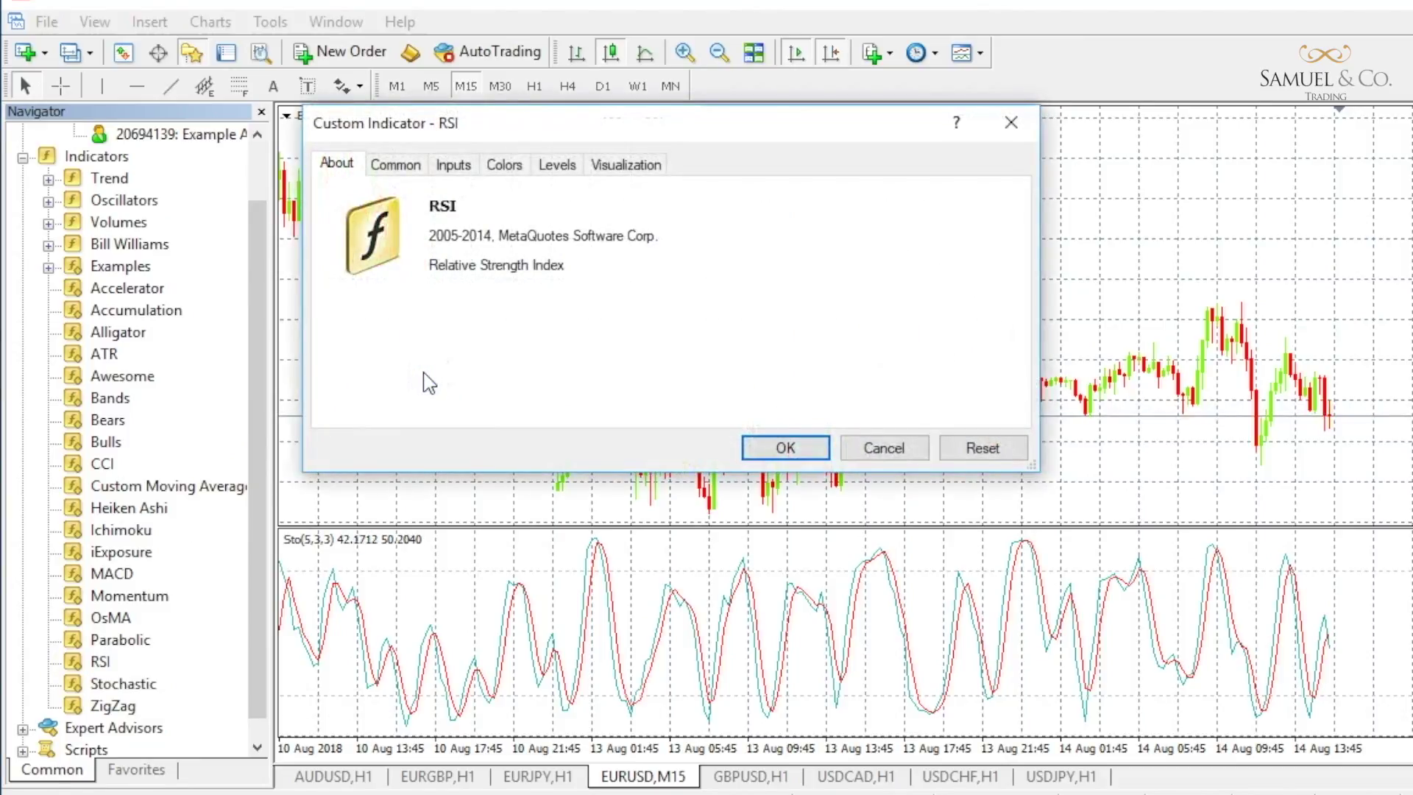
click(406, 175)
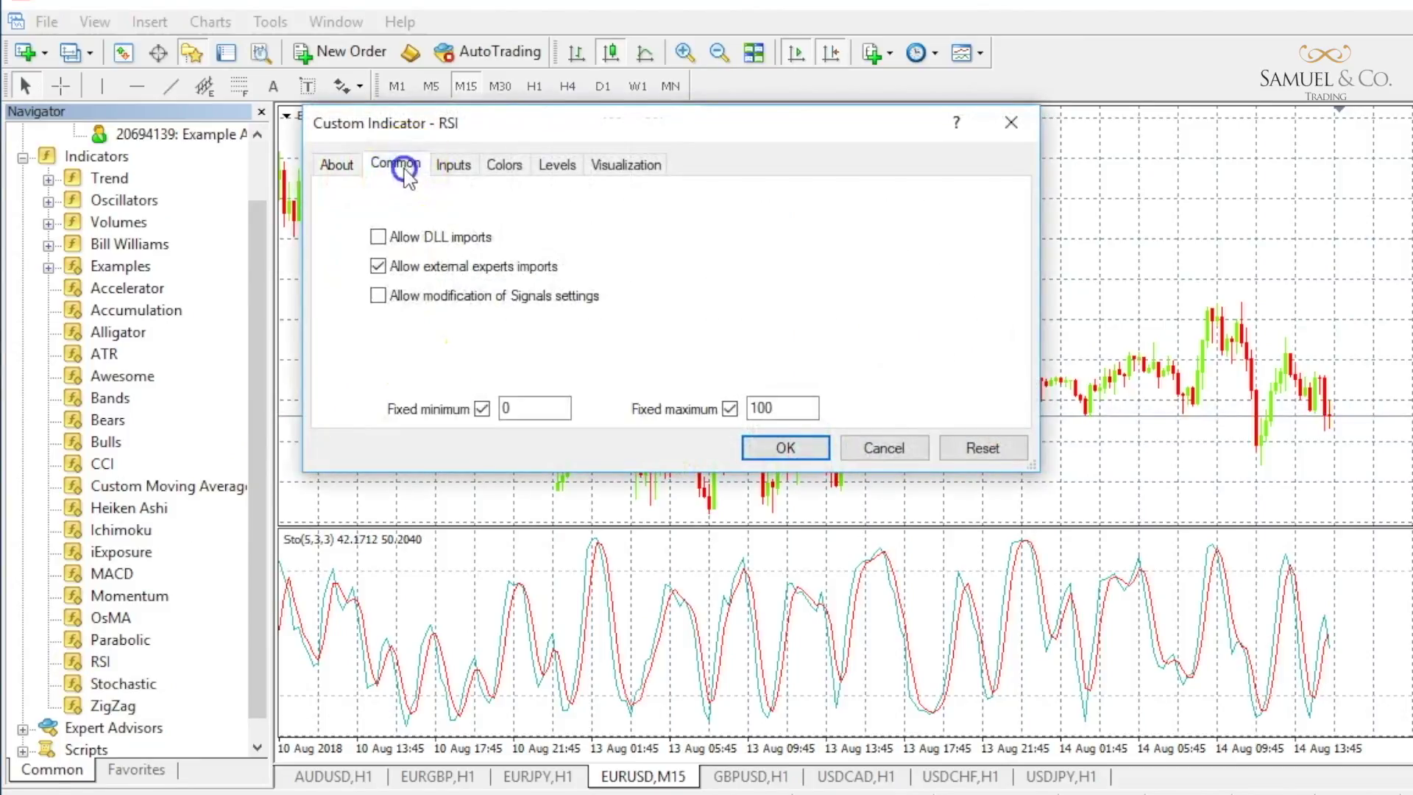
click(440, 175)
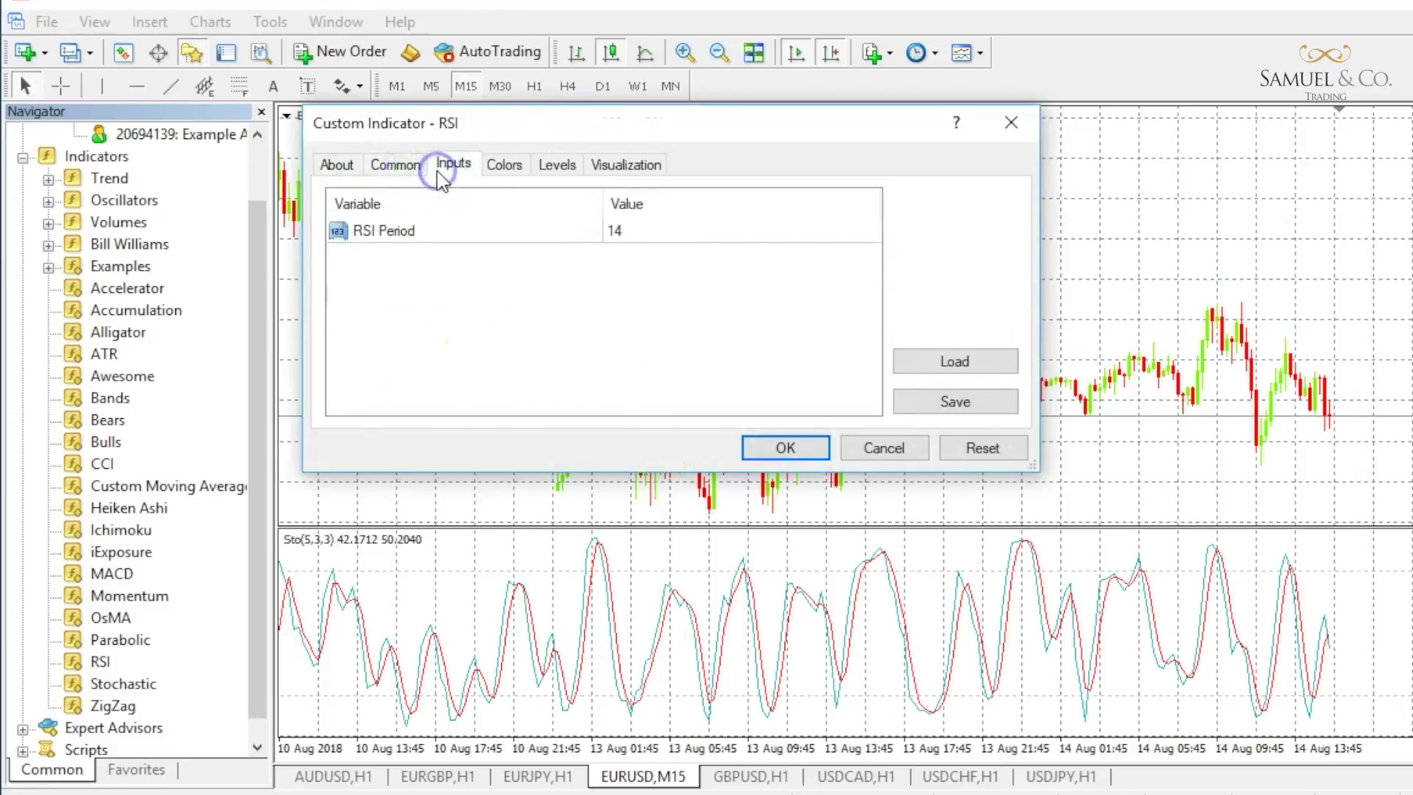
click(503, 166)
click(546, 168)
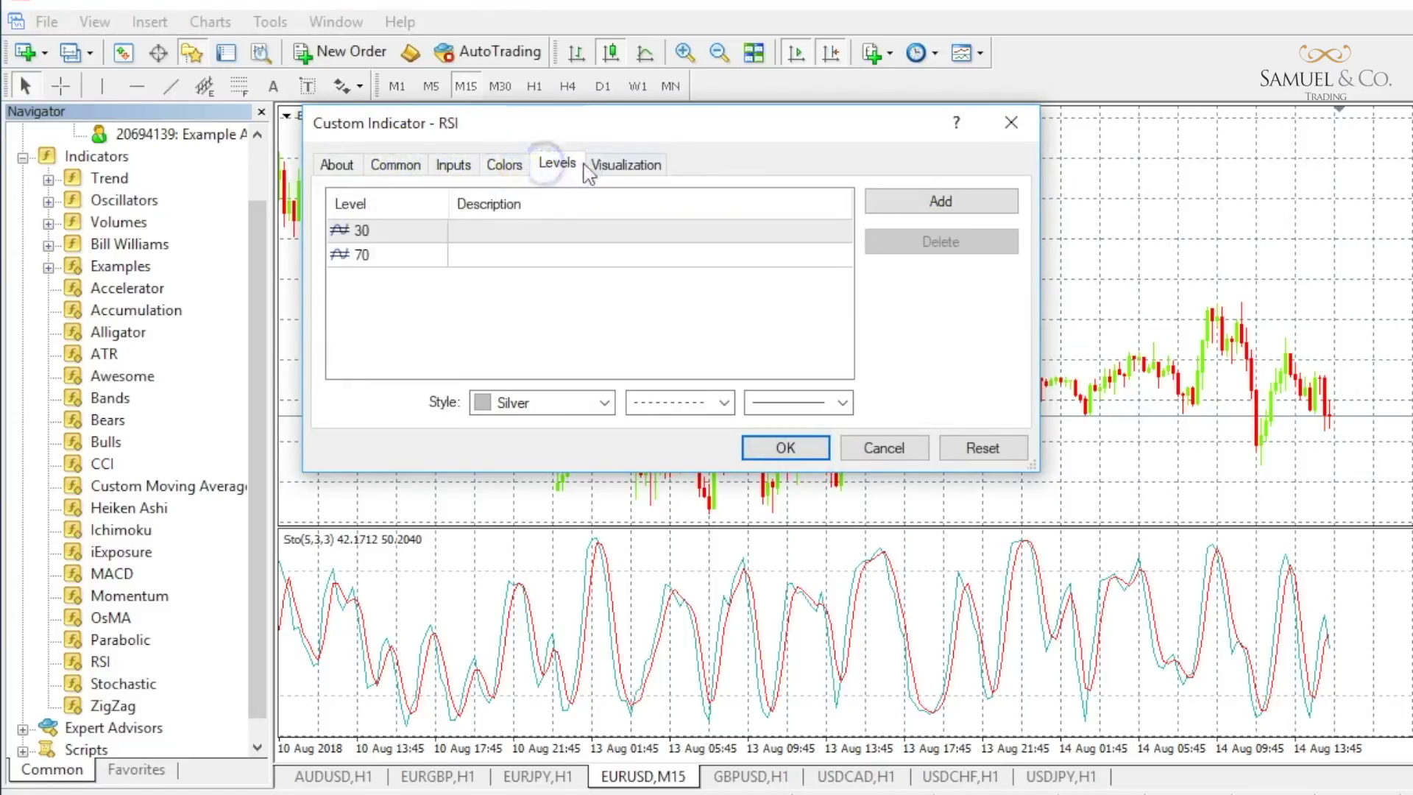
click(600, 165)
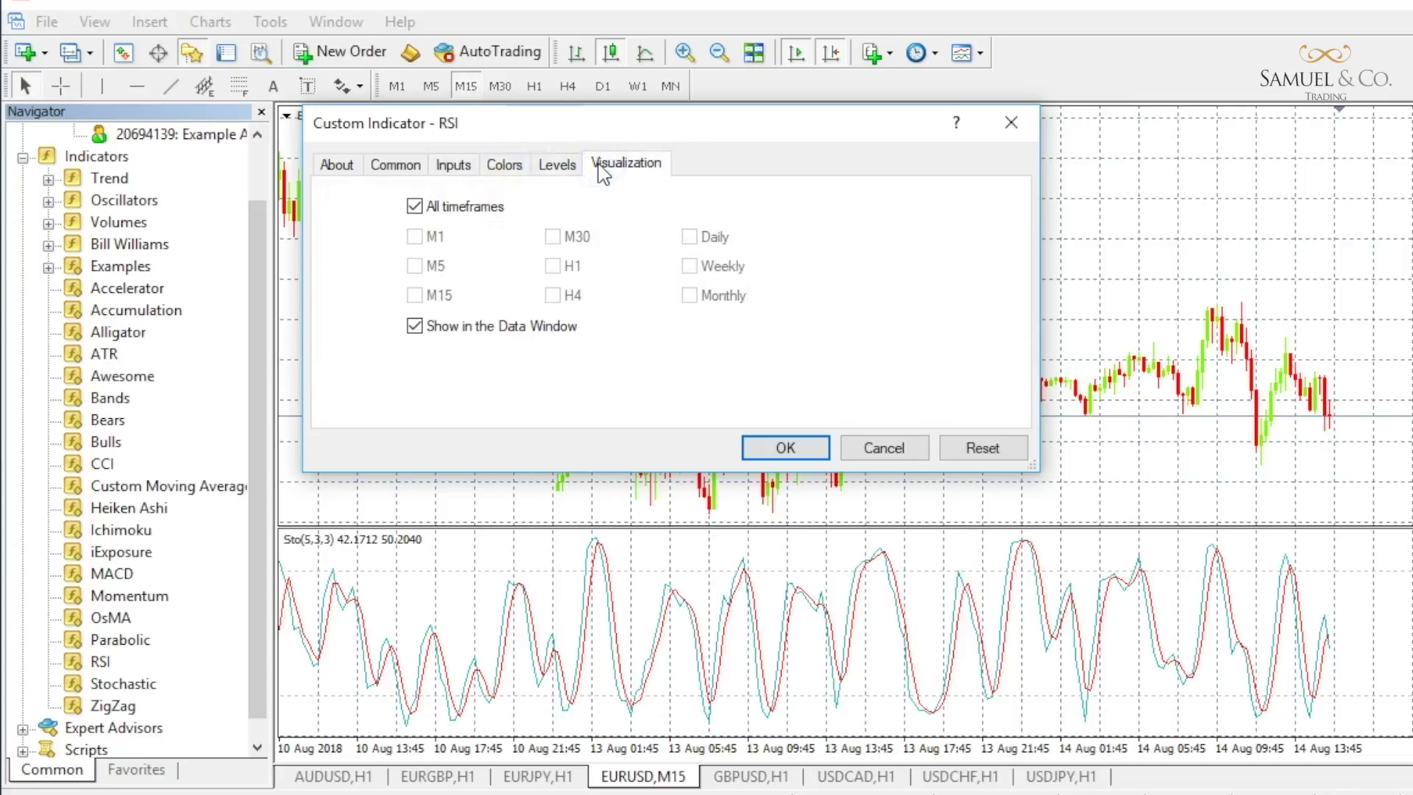
Cancel the RSI settings and open the terminal's data folder from the File menu.
click(908, 443)
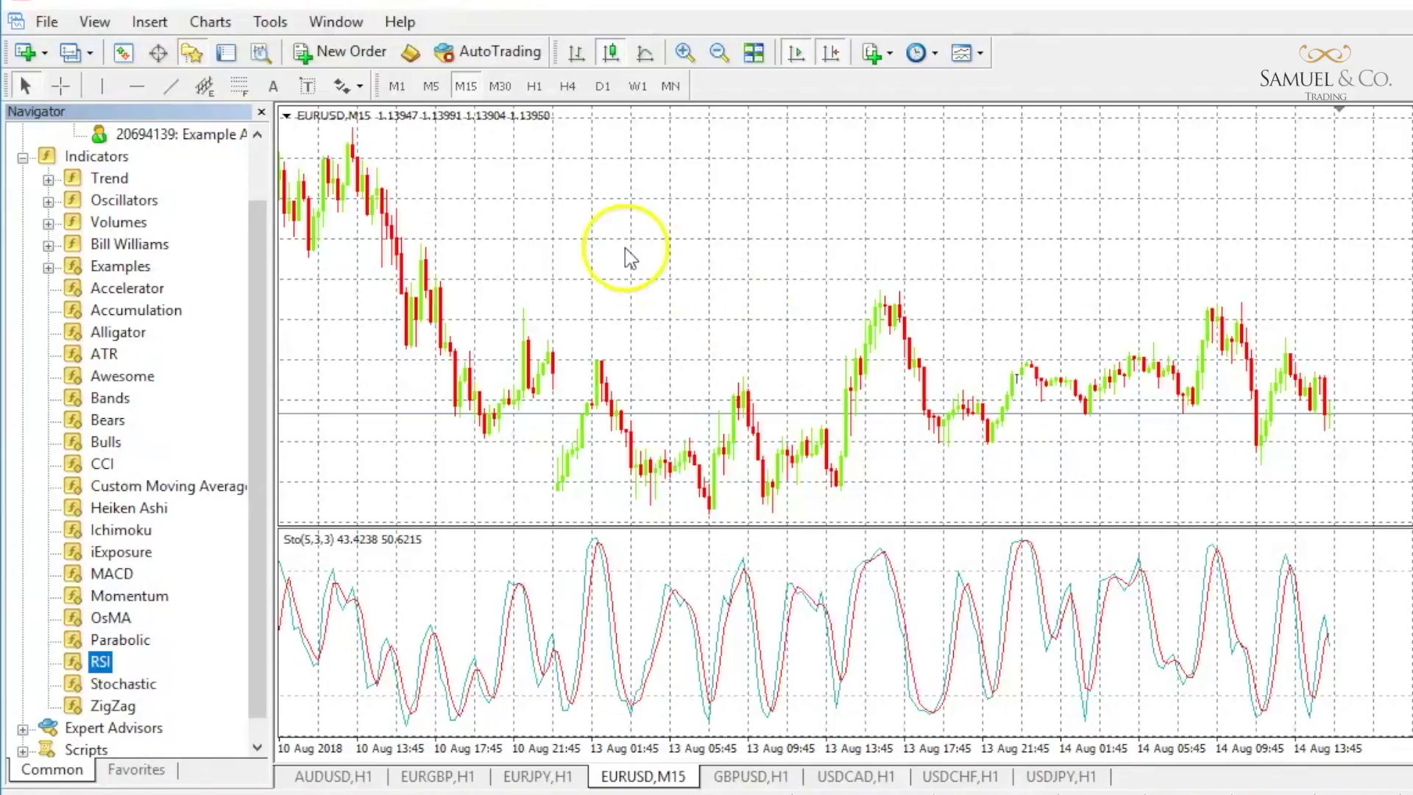
click(47, 21)
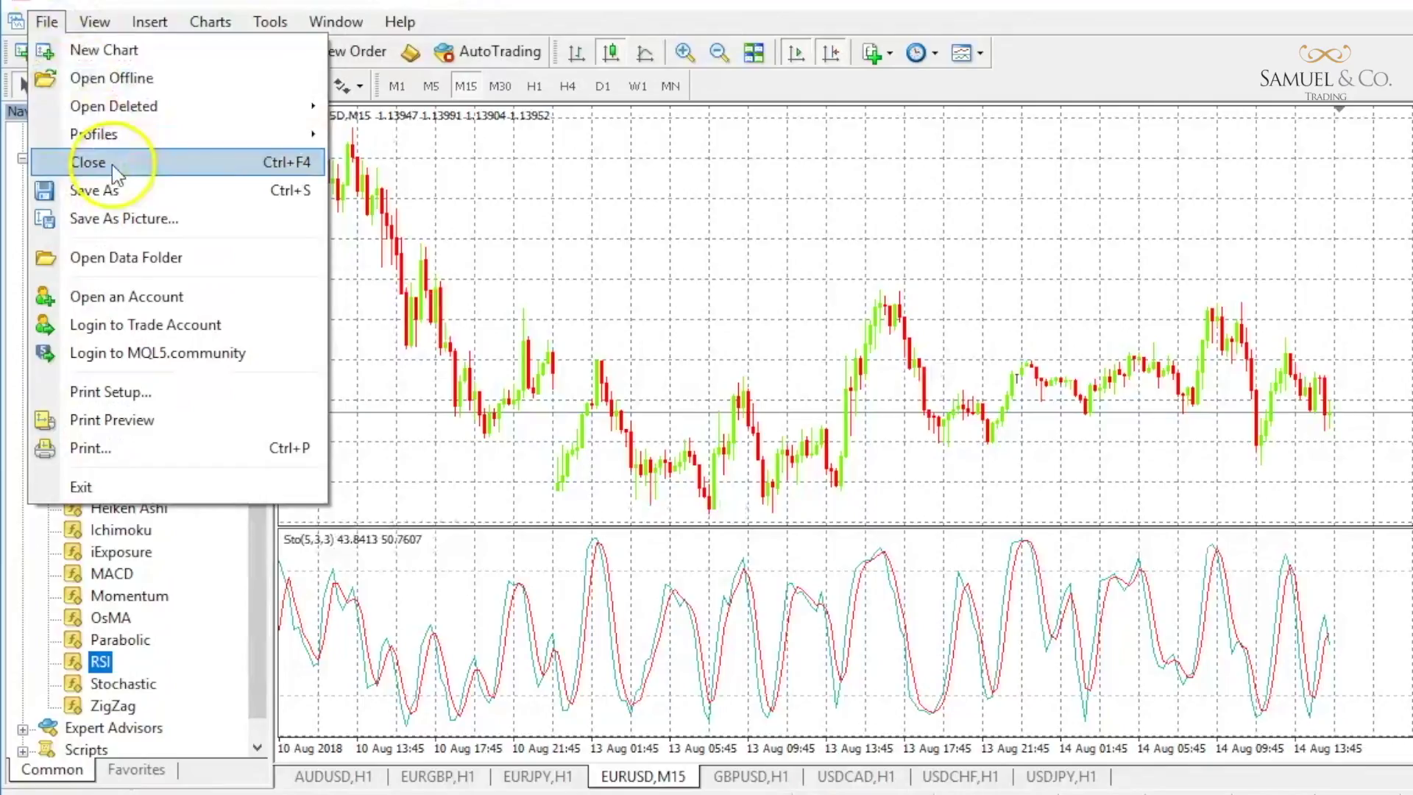
click(145, 257)
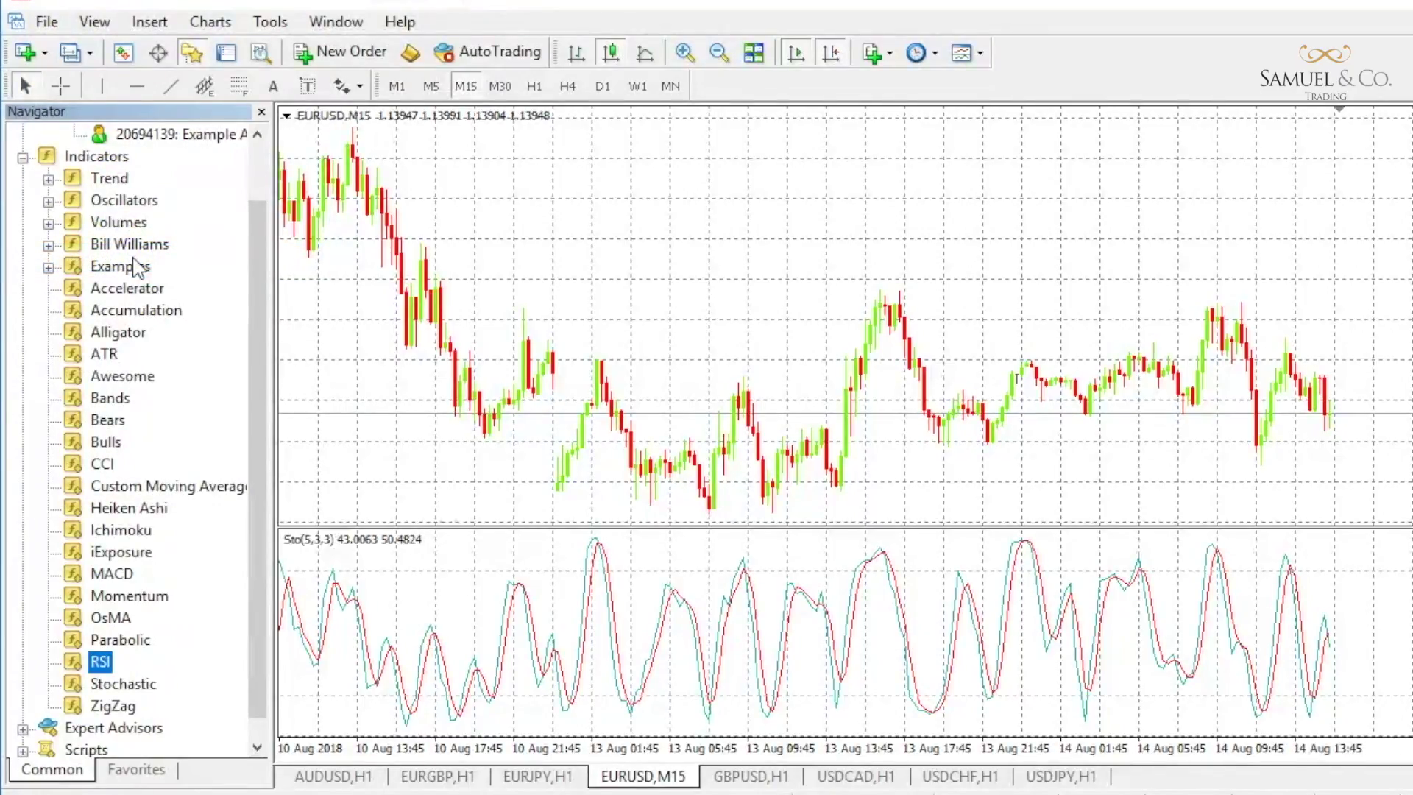
Go into MQL4 > Indicators in the data folder, leaving the desktop pivot files visible.
click(309, 291)
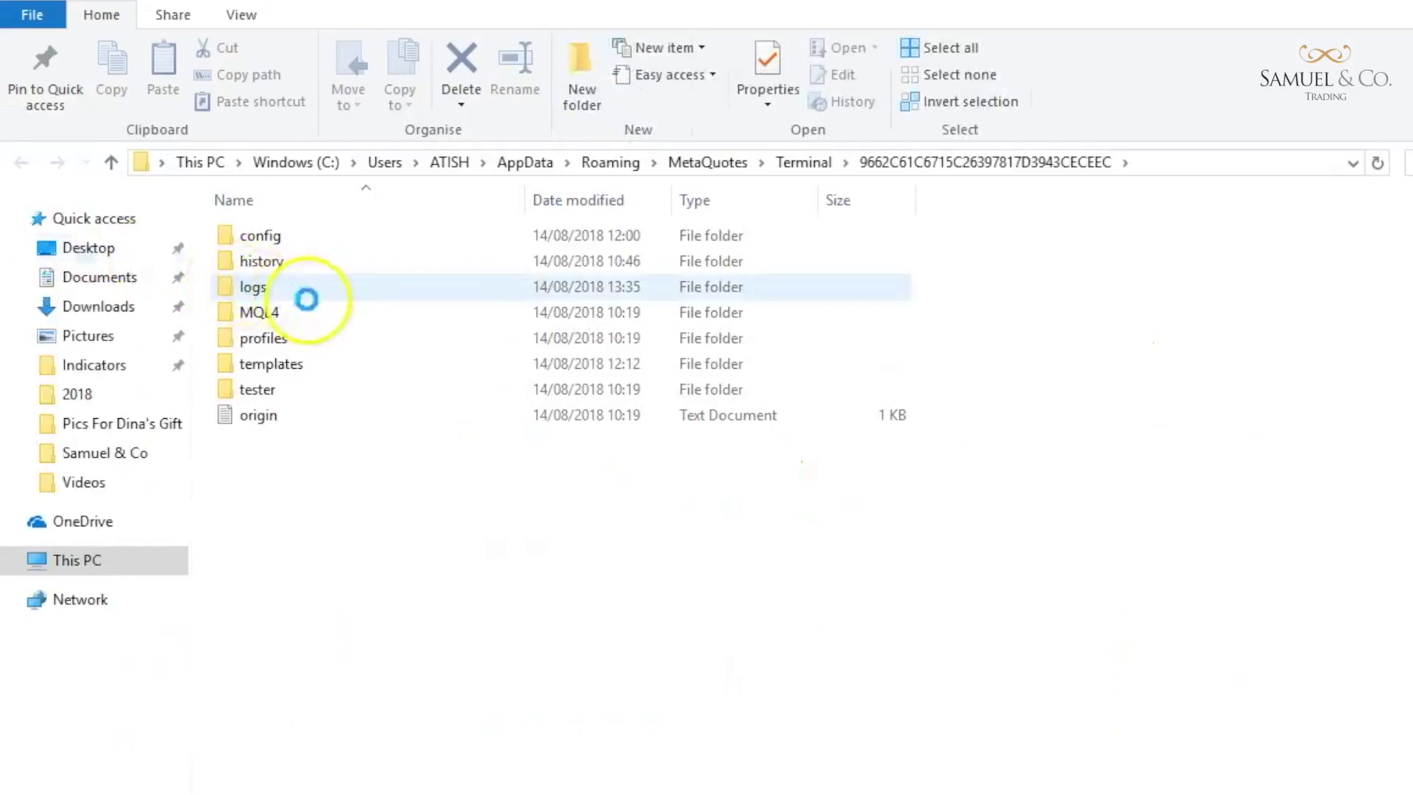
click(315, 316)
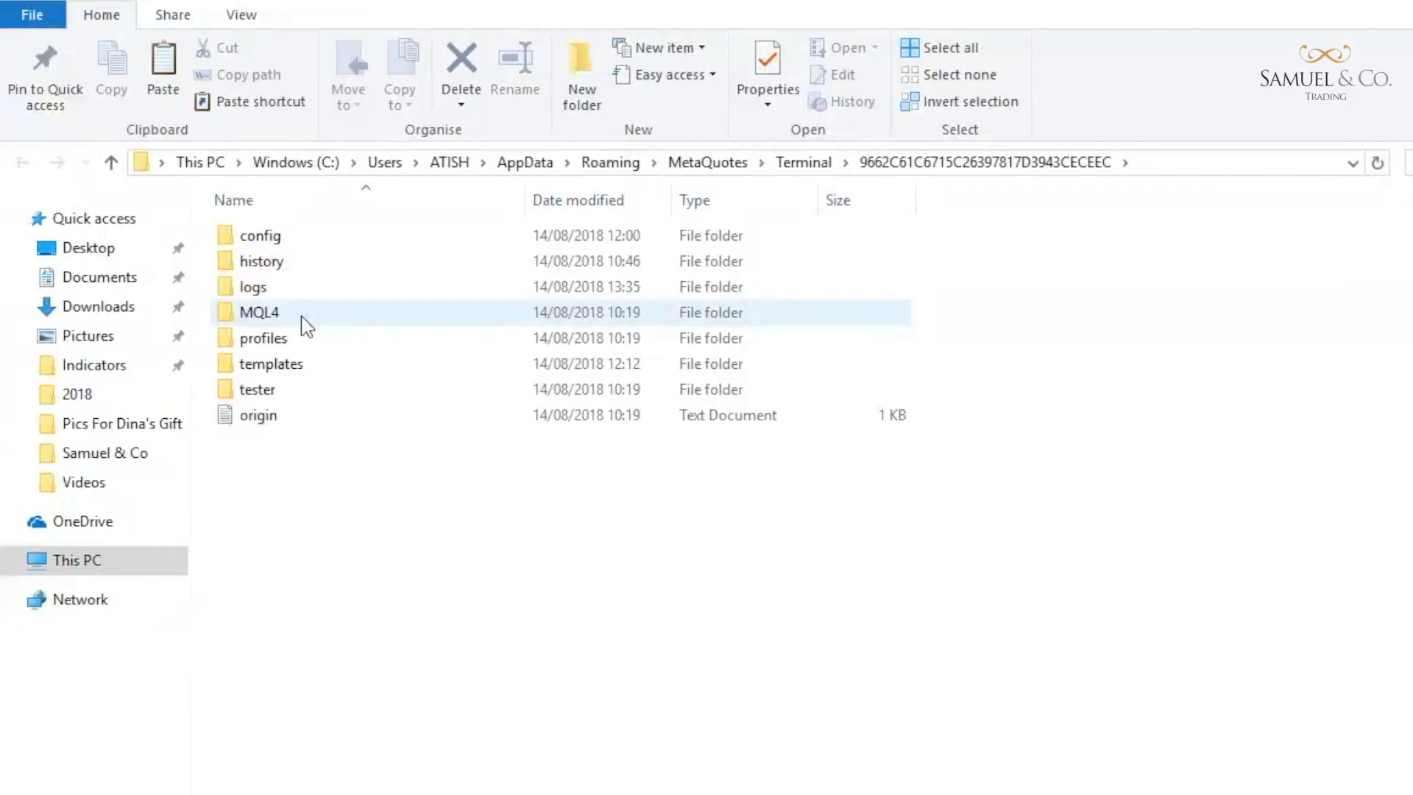
double_click(307, 324)
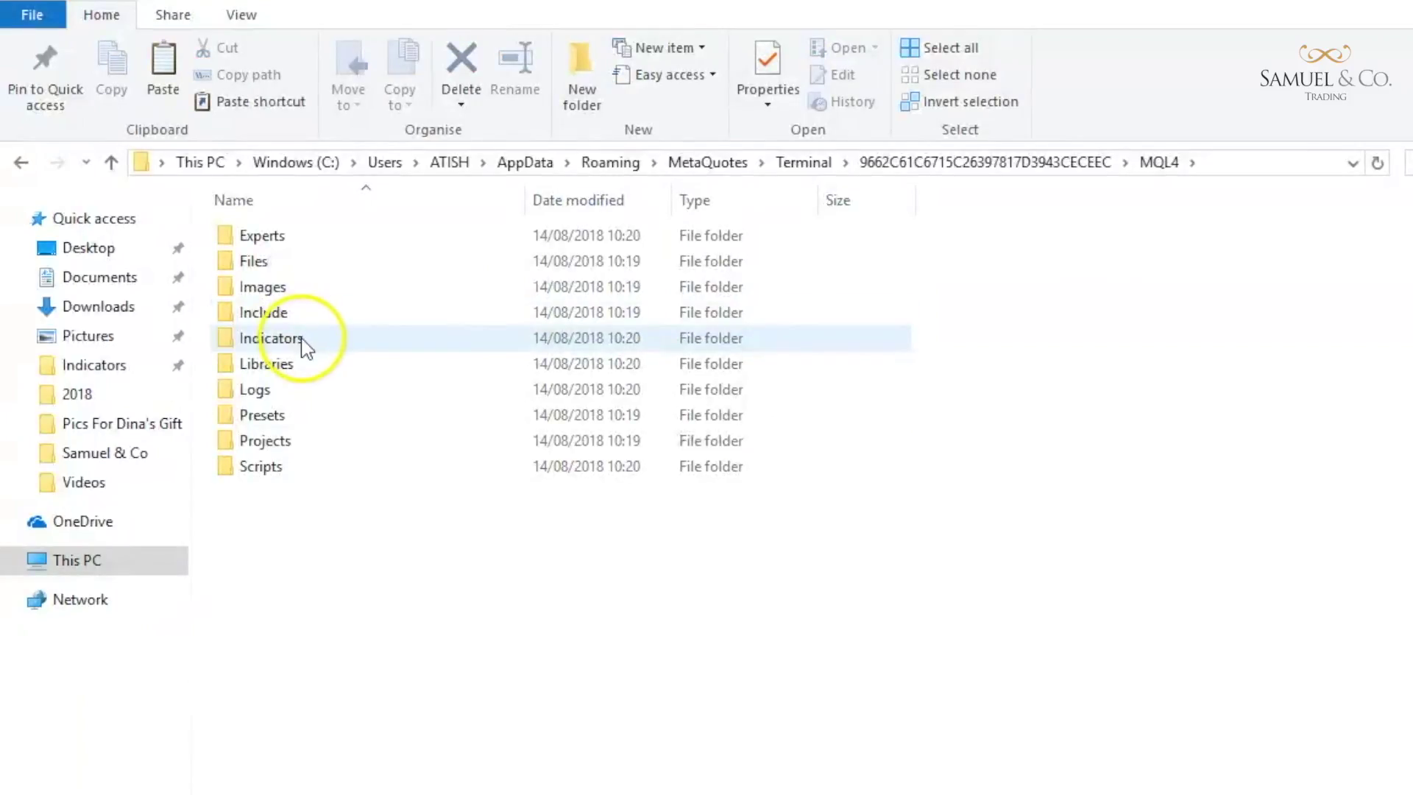
double_click(305, 340)
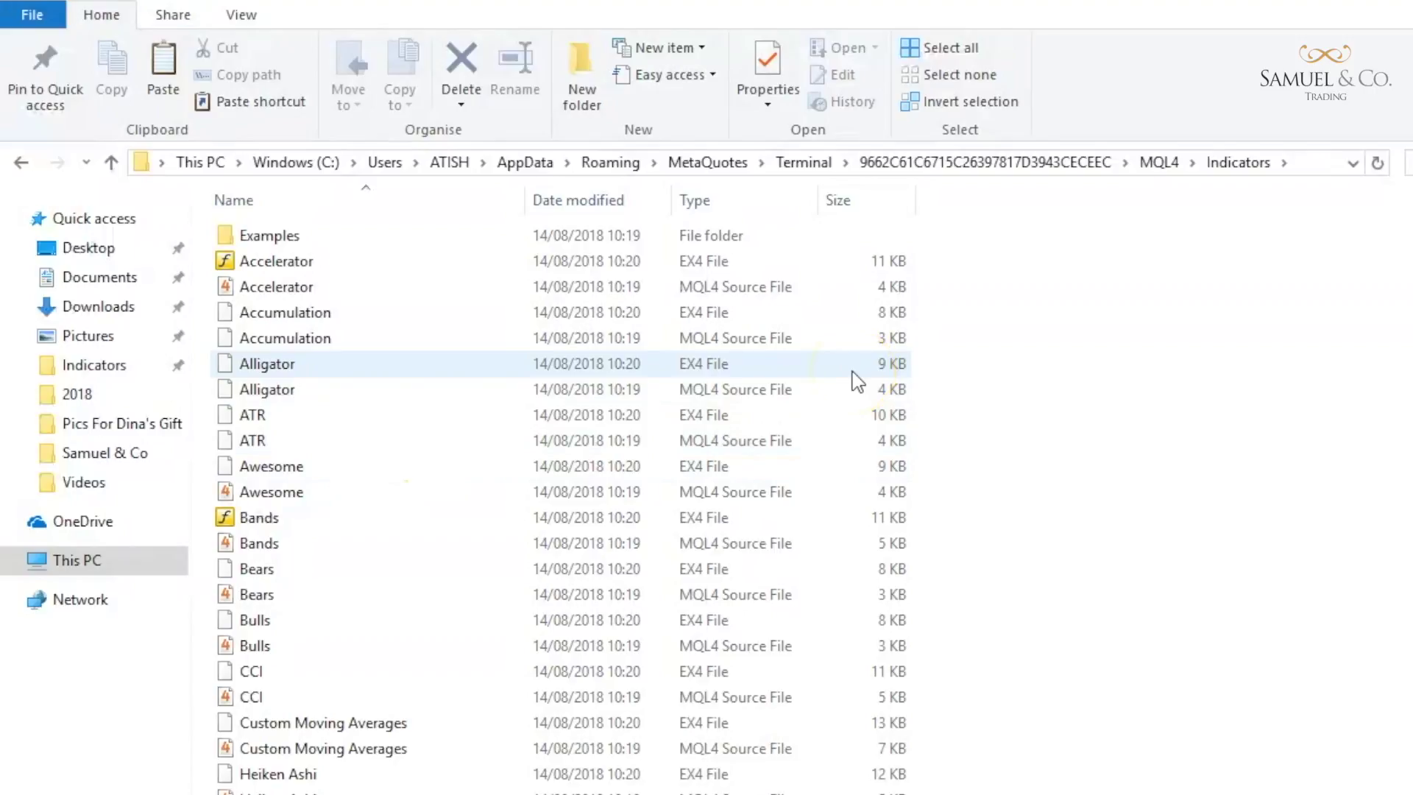
click(927, 371)
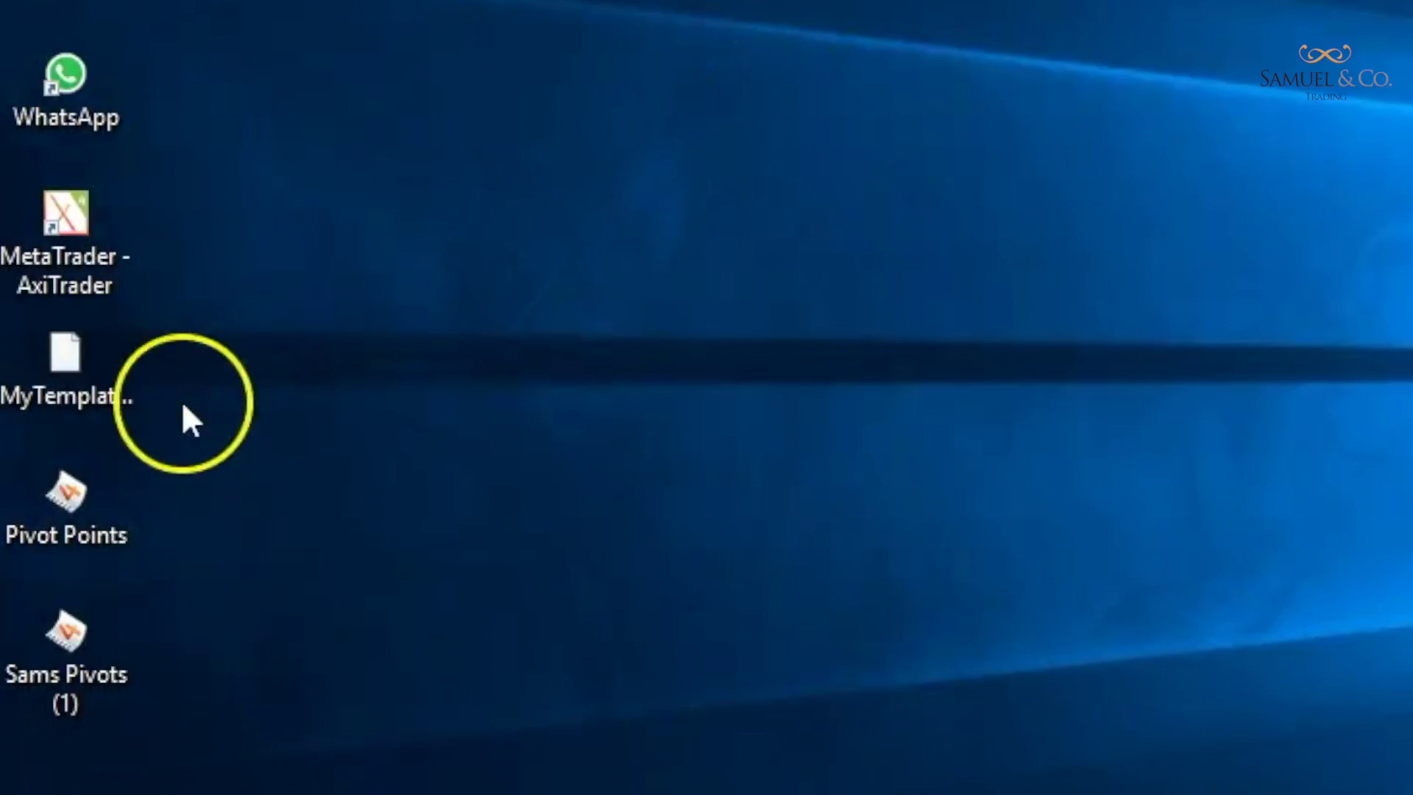
Move the Pivot Points file from the desktop into Indicators and return to MetaTrader.
drag(87, 482, 836, 577)
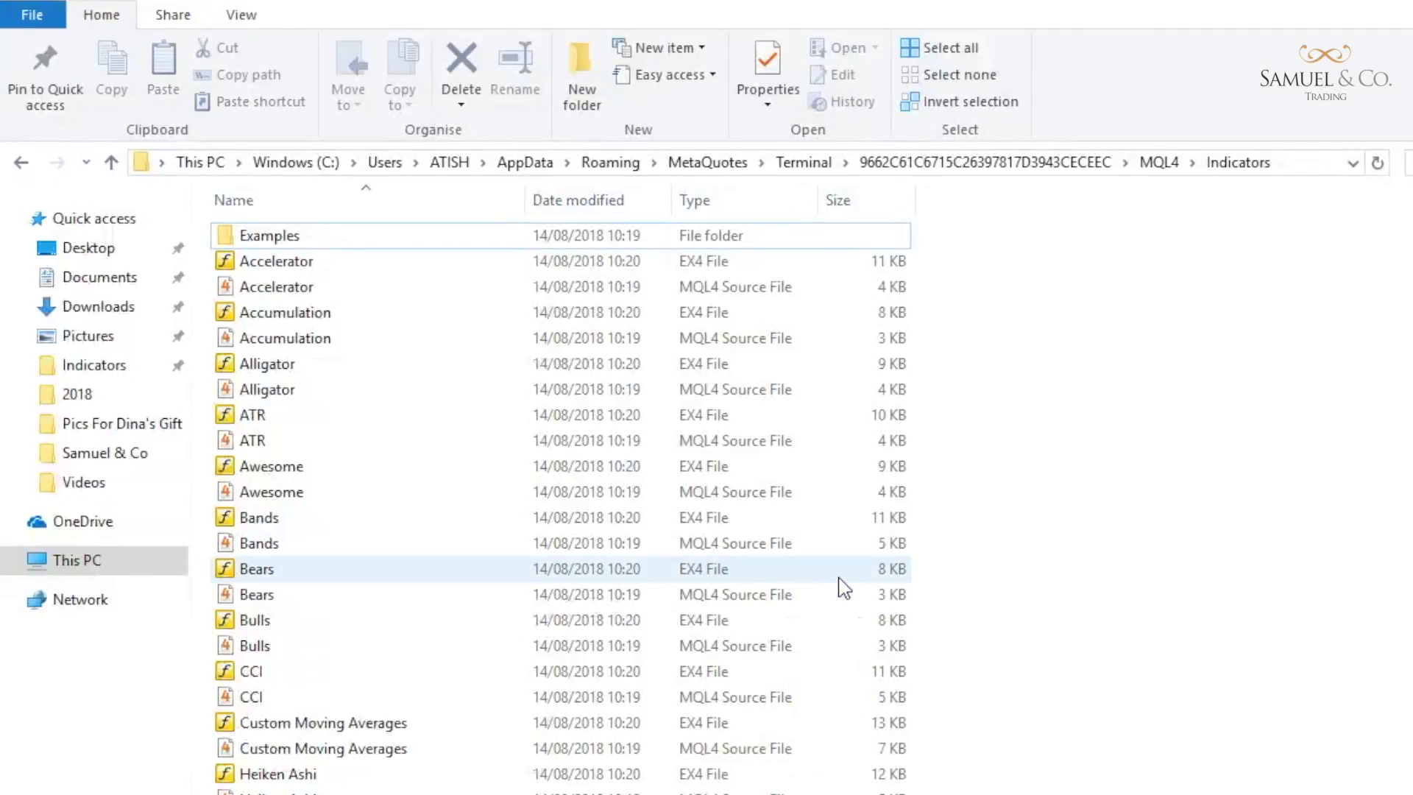
scroll(844, 589, down, 6)
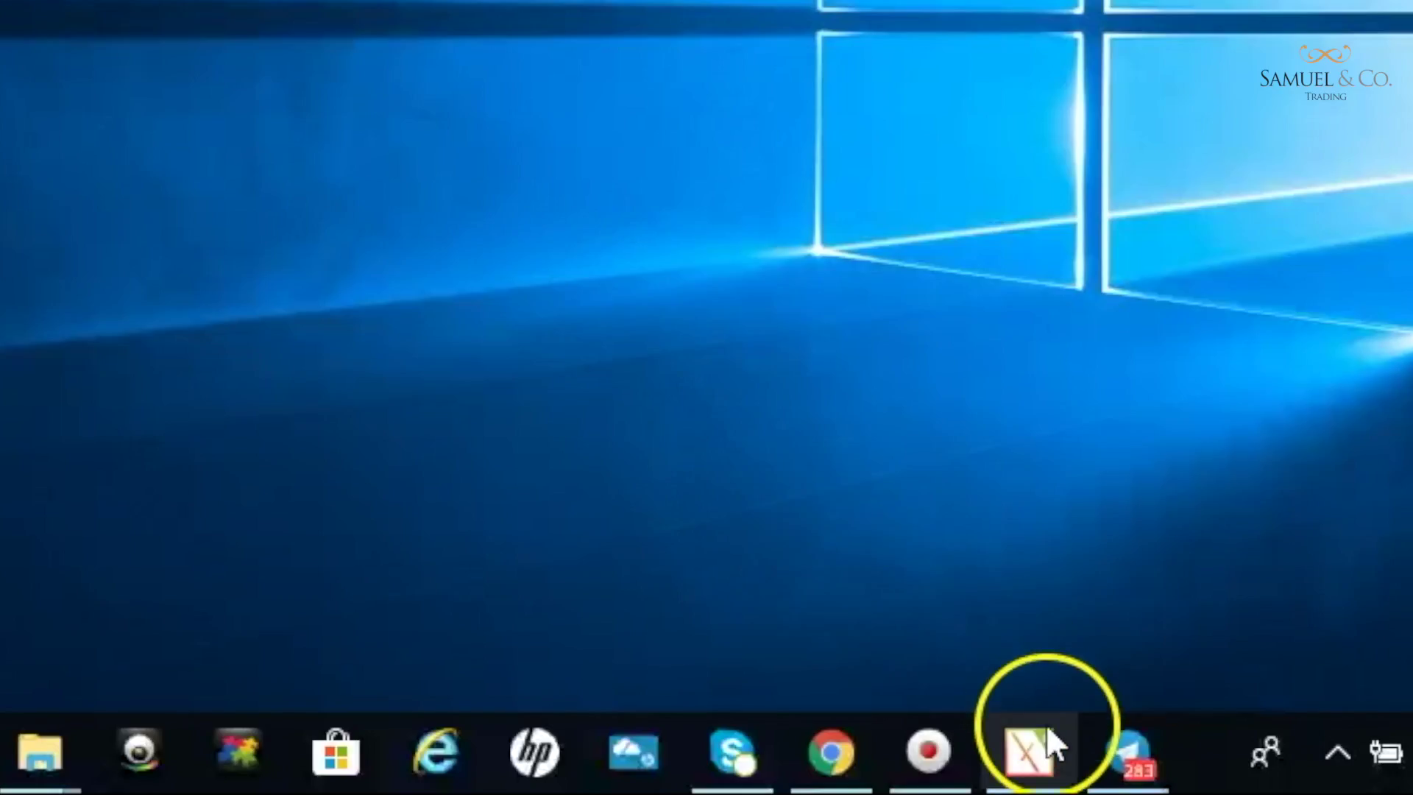
click(1044, 739)
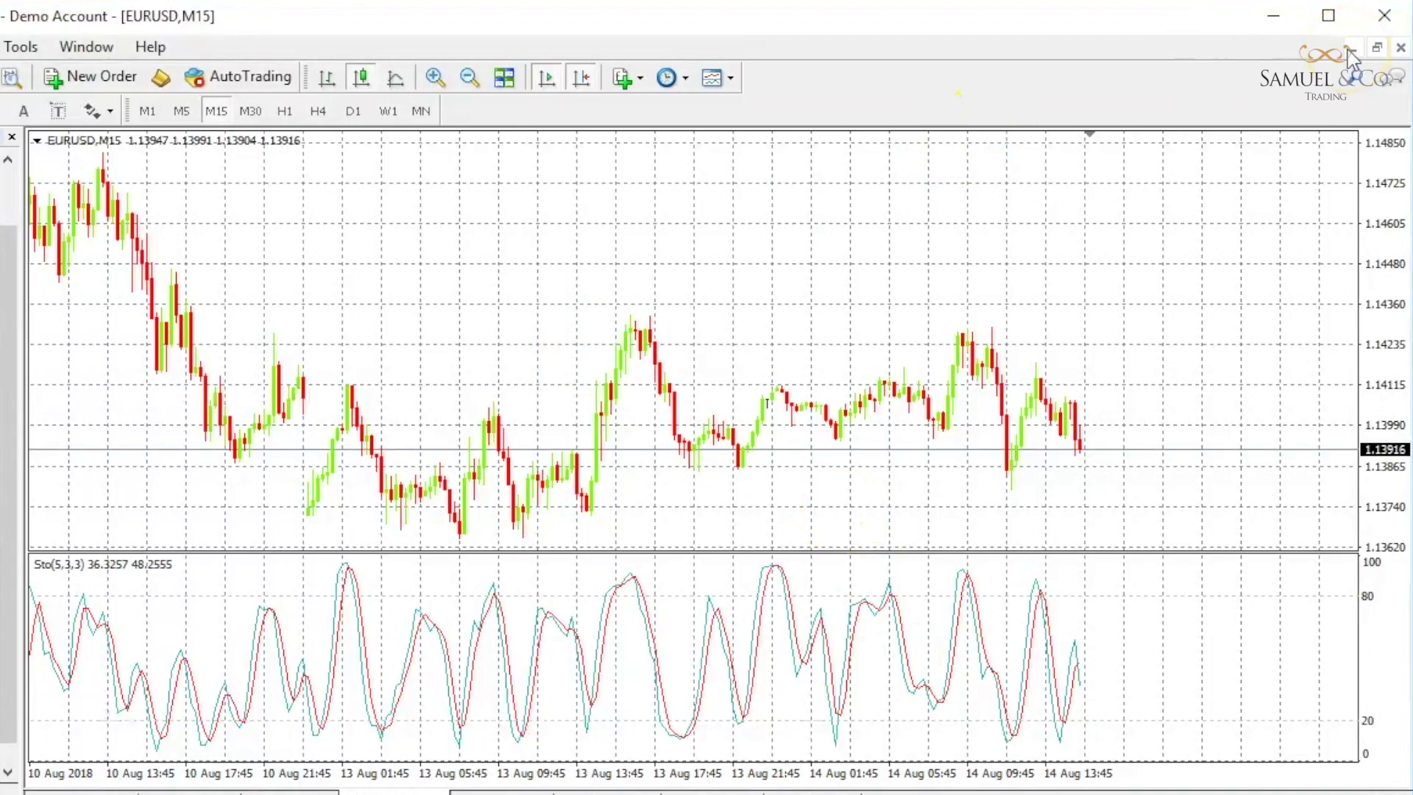
Close MetaTrader and relaunch it from the MetaTrader - AxiTrader desktop shortcut.
click(1385, 18)
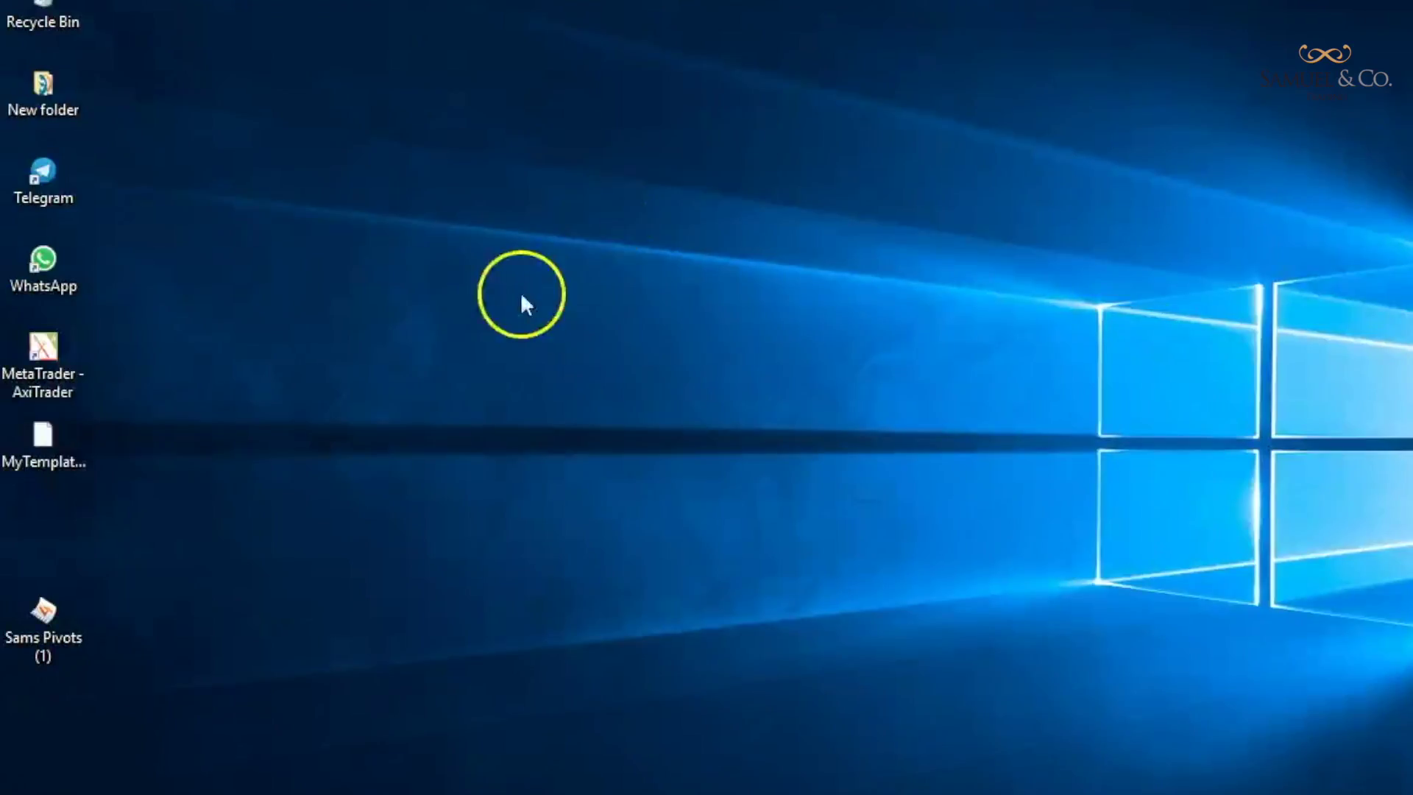
click(51, 379)
click(52, 380)
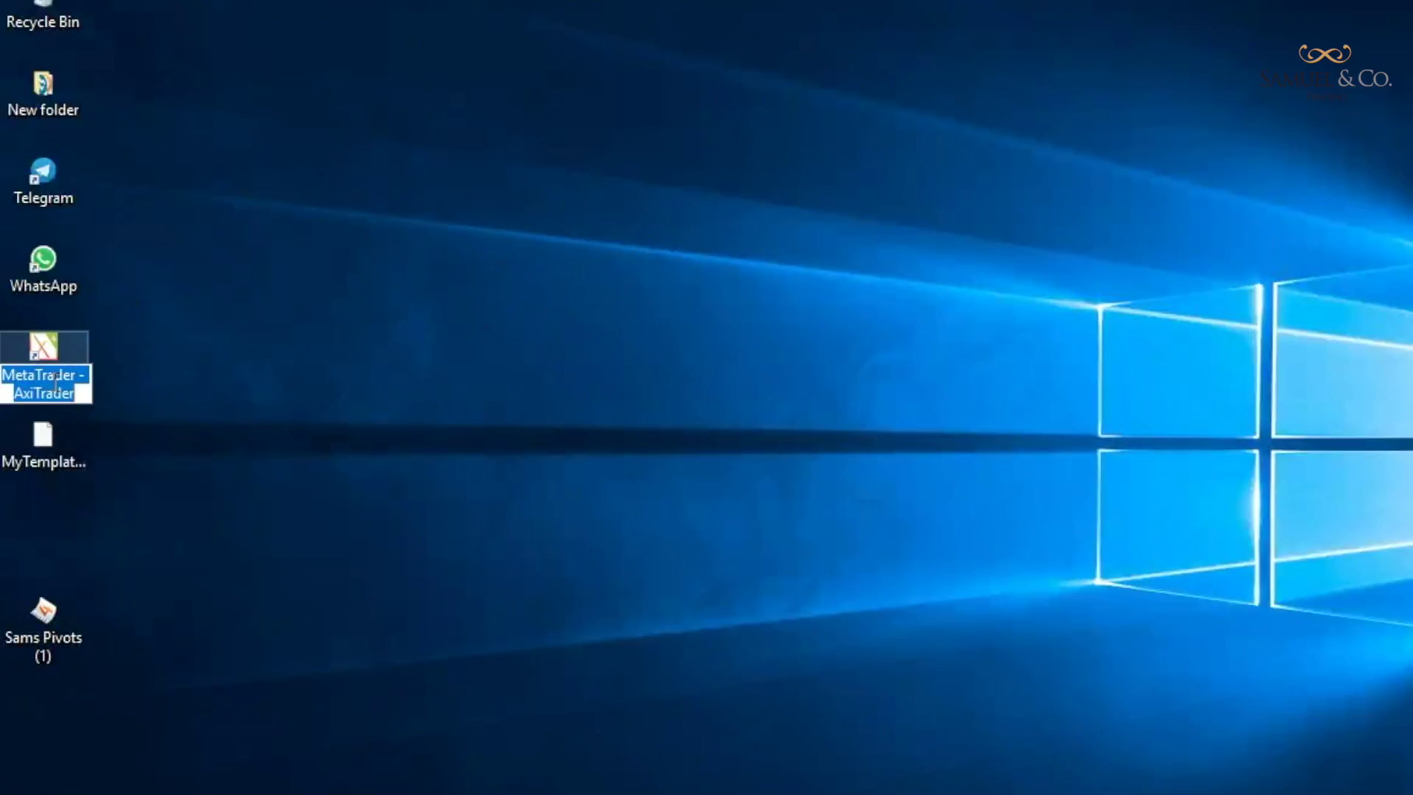
double_click(44, 359)
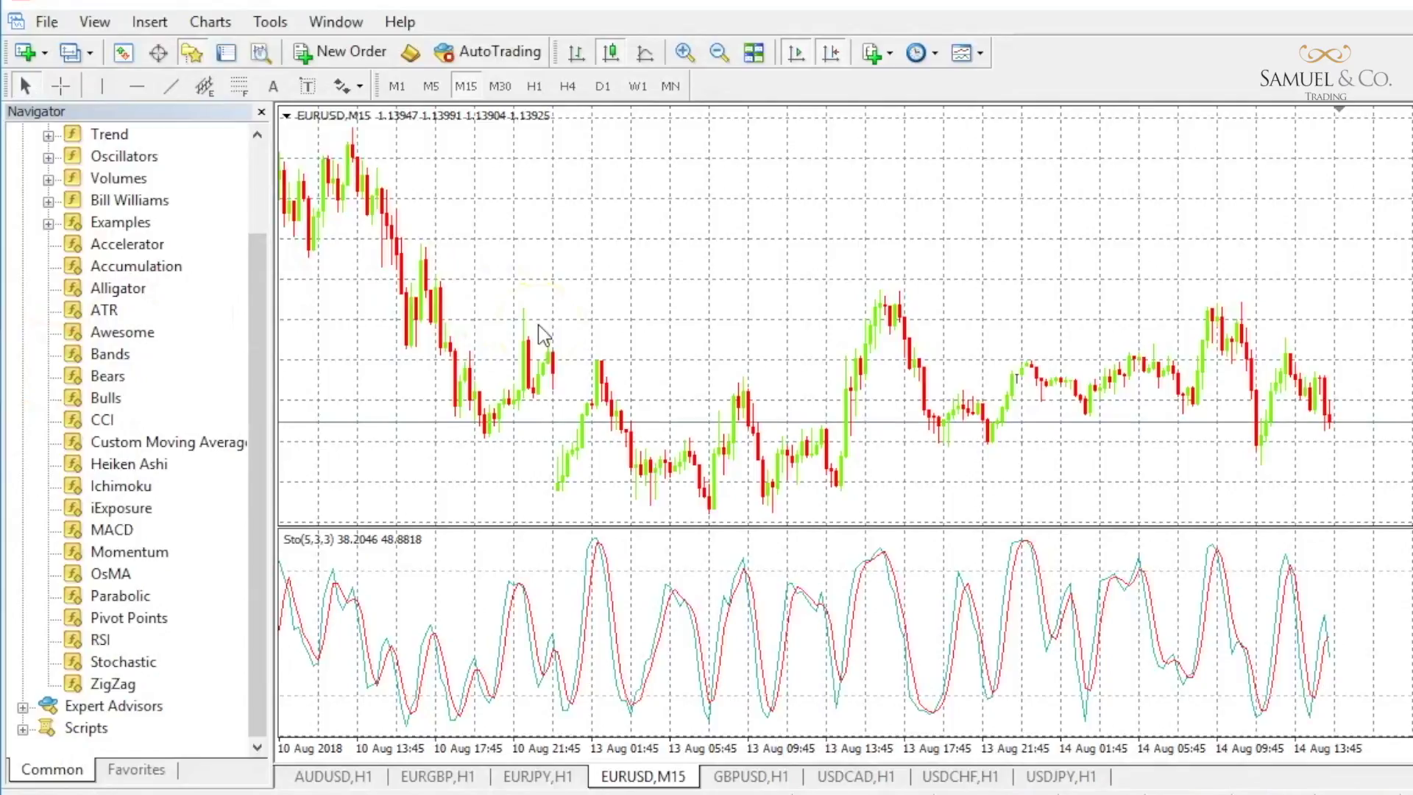
Add Pivot Points to the EURUSD M15 chart with default settings and enlarge the price pane.
click(124, 618)
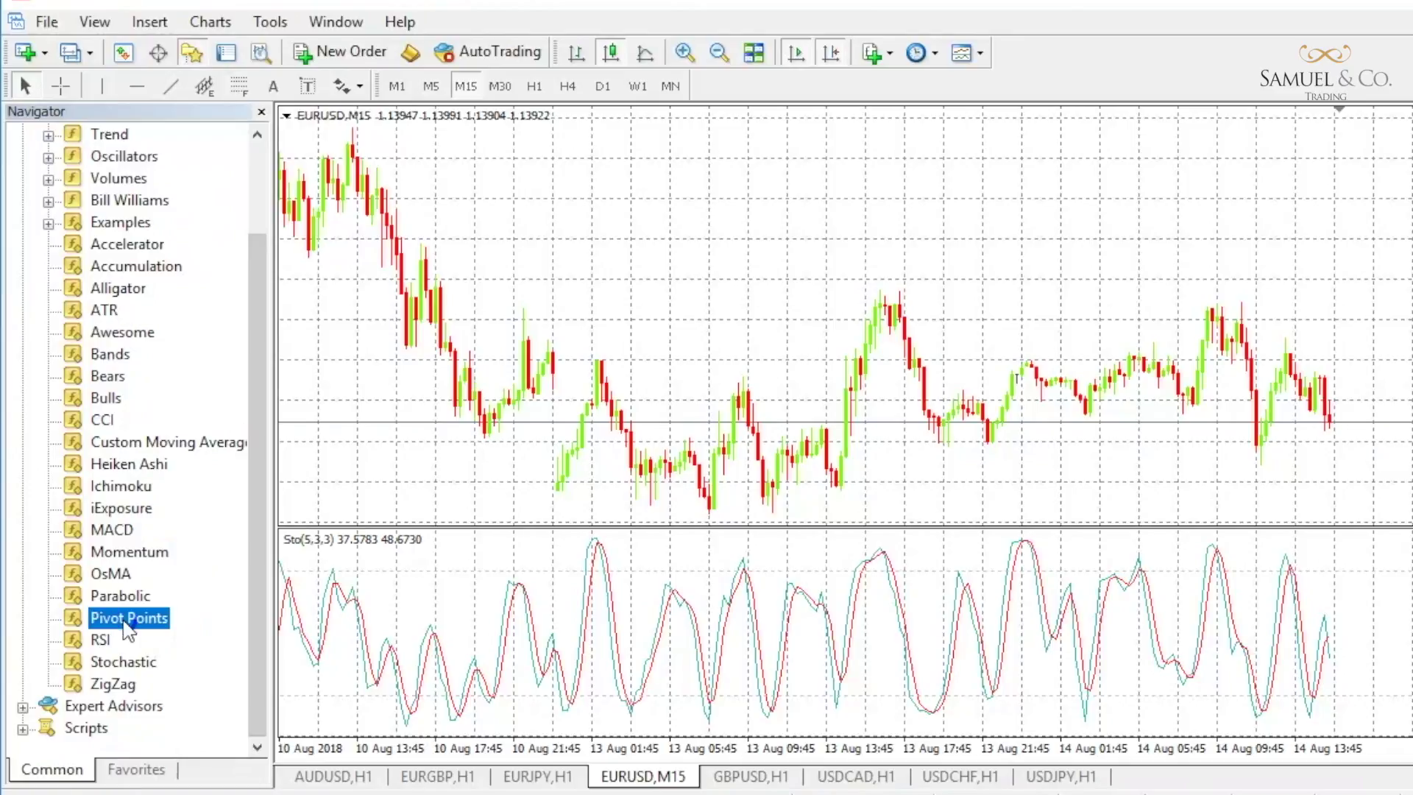
drag(125, 624, 355, 398)
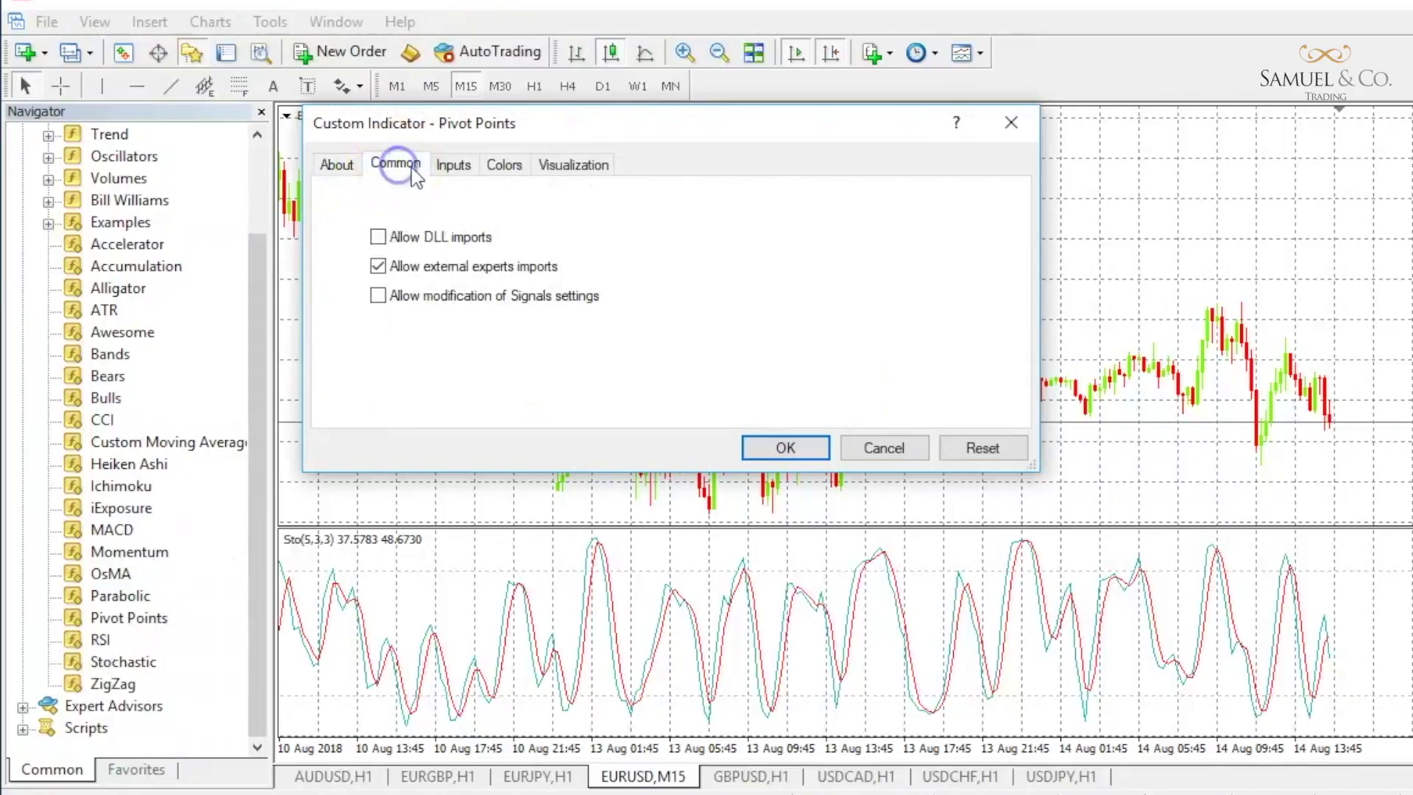
click(451, 166)
click(502, 164)
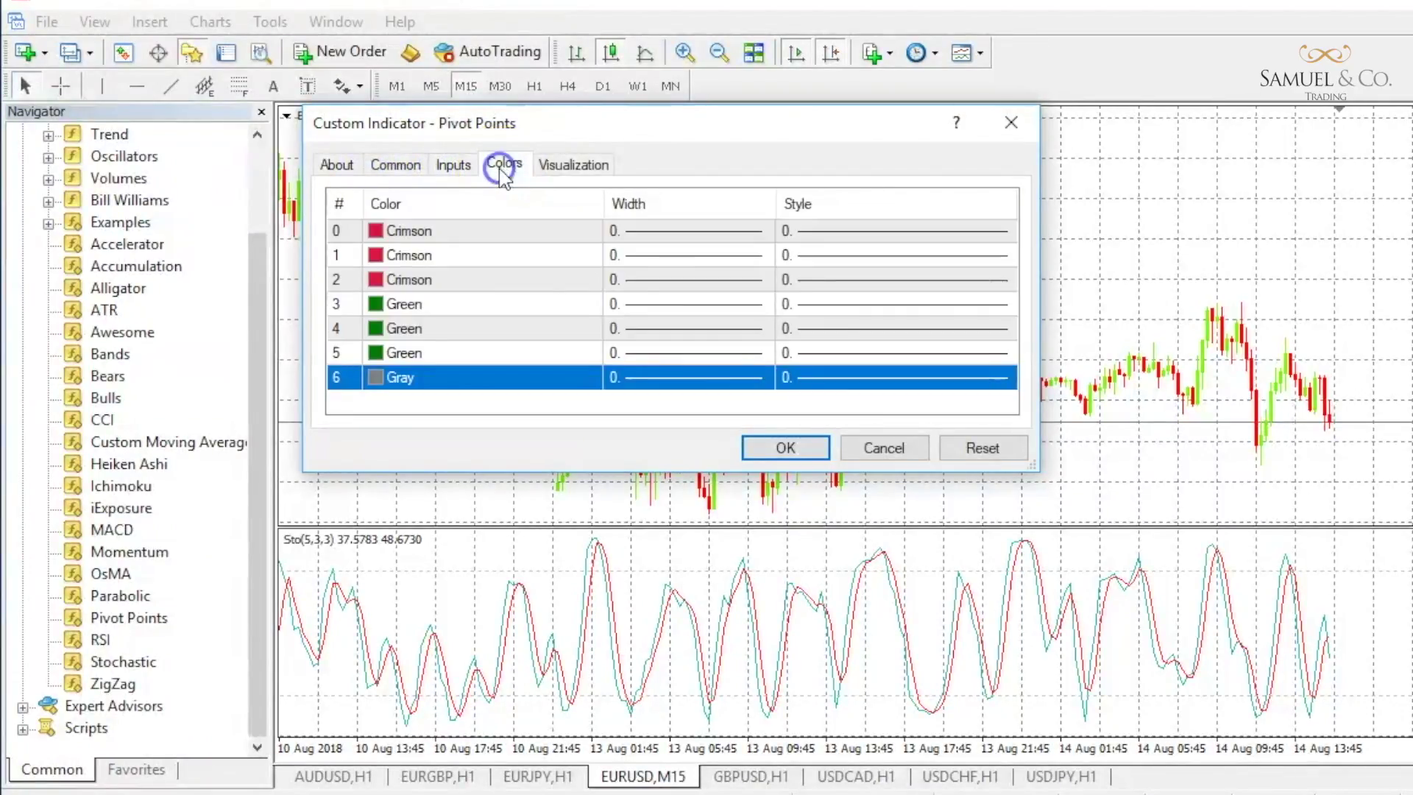
click(570, 163)
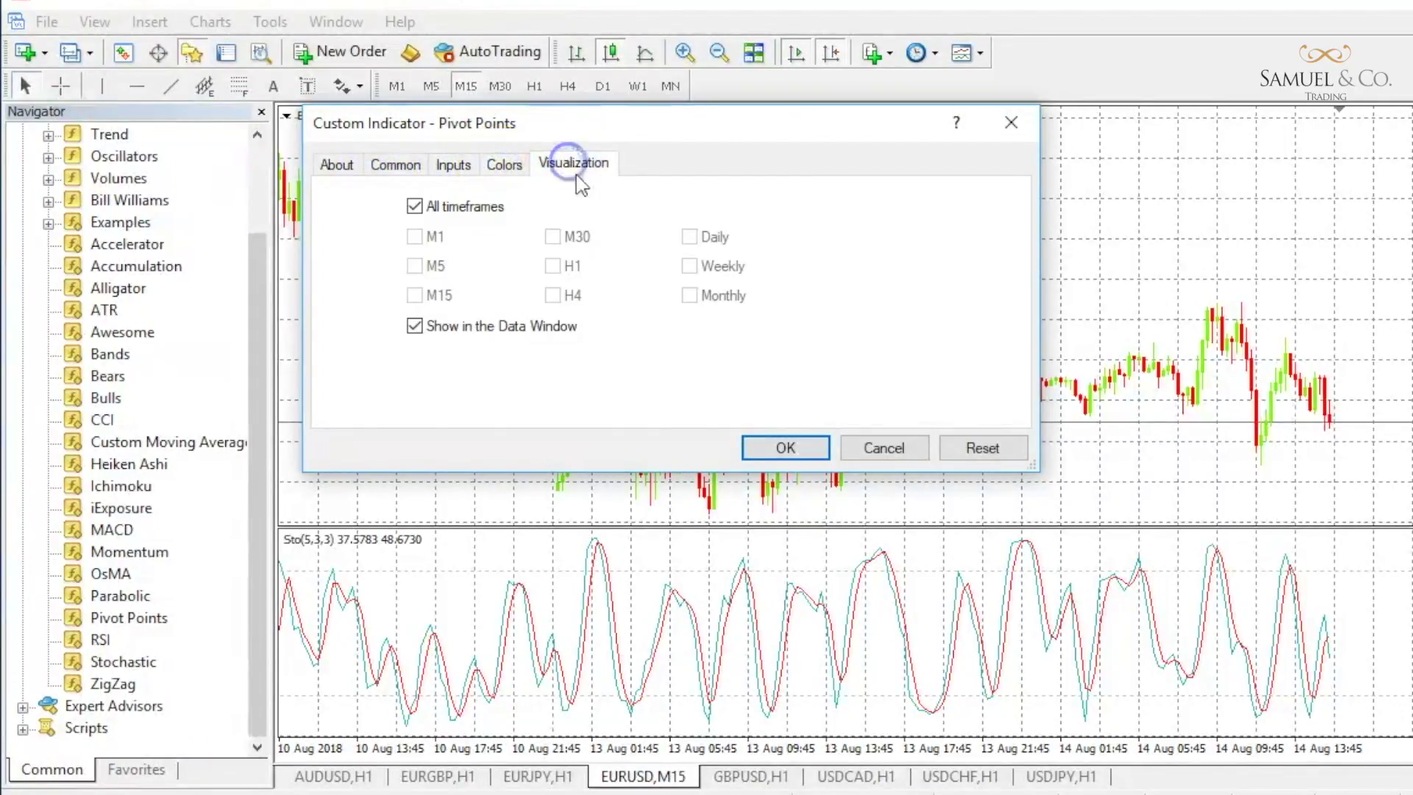
click(765, 449)
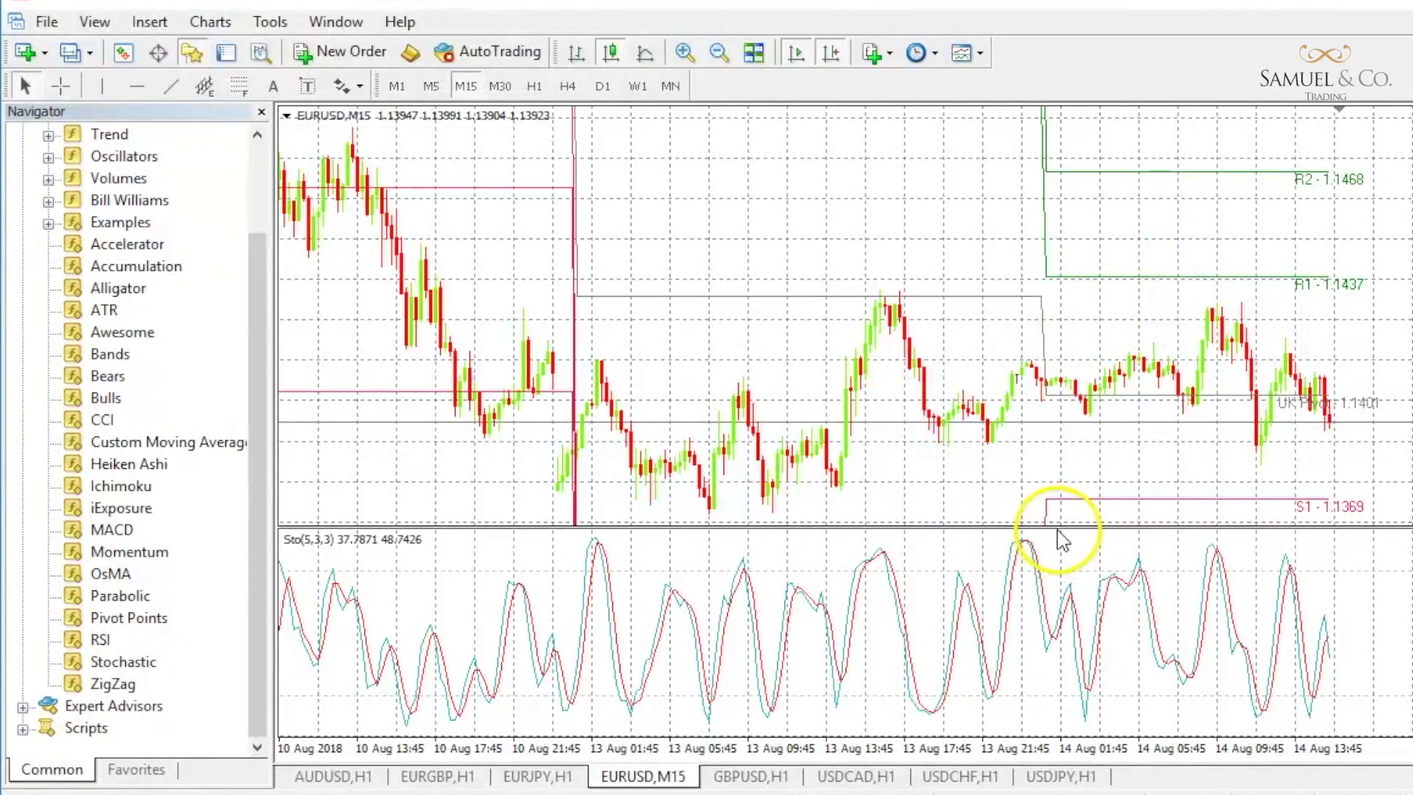
drag(1058, 529, 1061, 610)
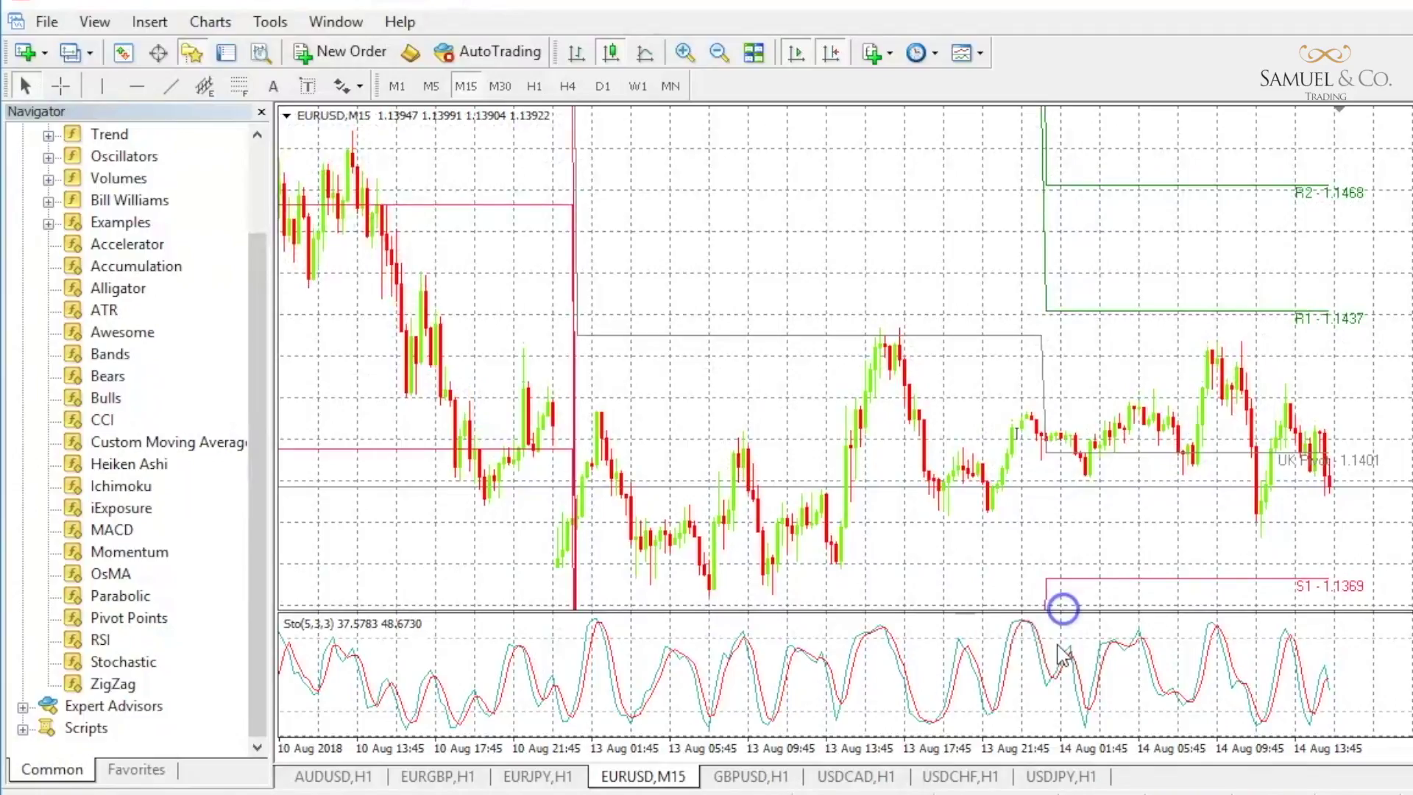
drag(259, 622, 1096, 440)
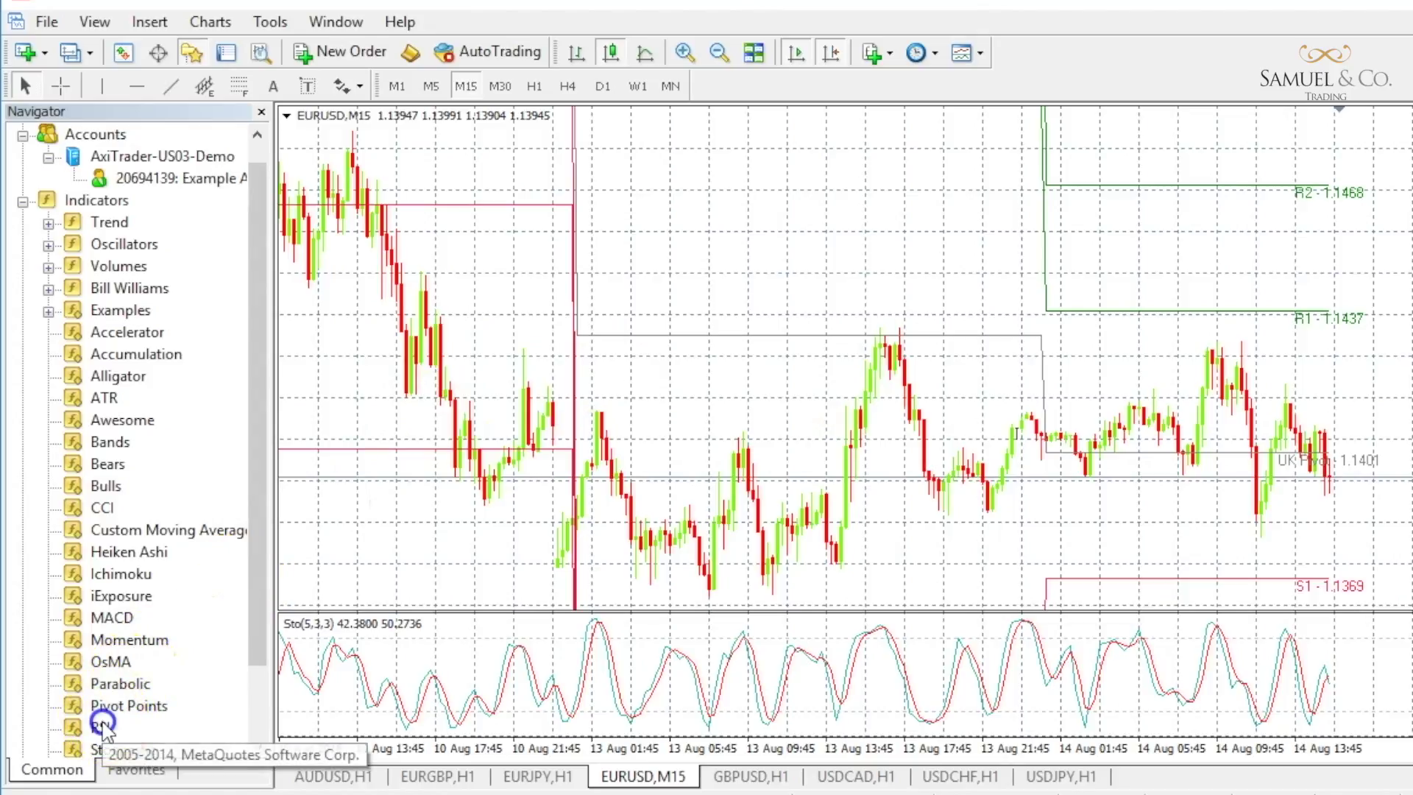
Drop RSI(14) into the Sto(5,3,3) subwindow with default settings.
drag(119, 707, 416, 666)
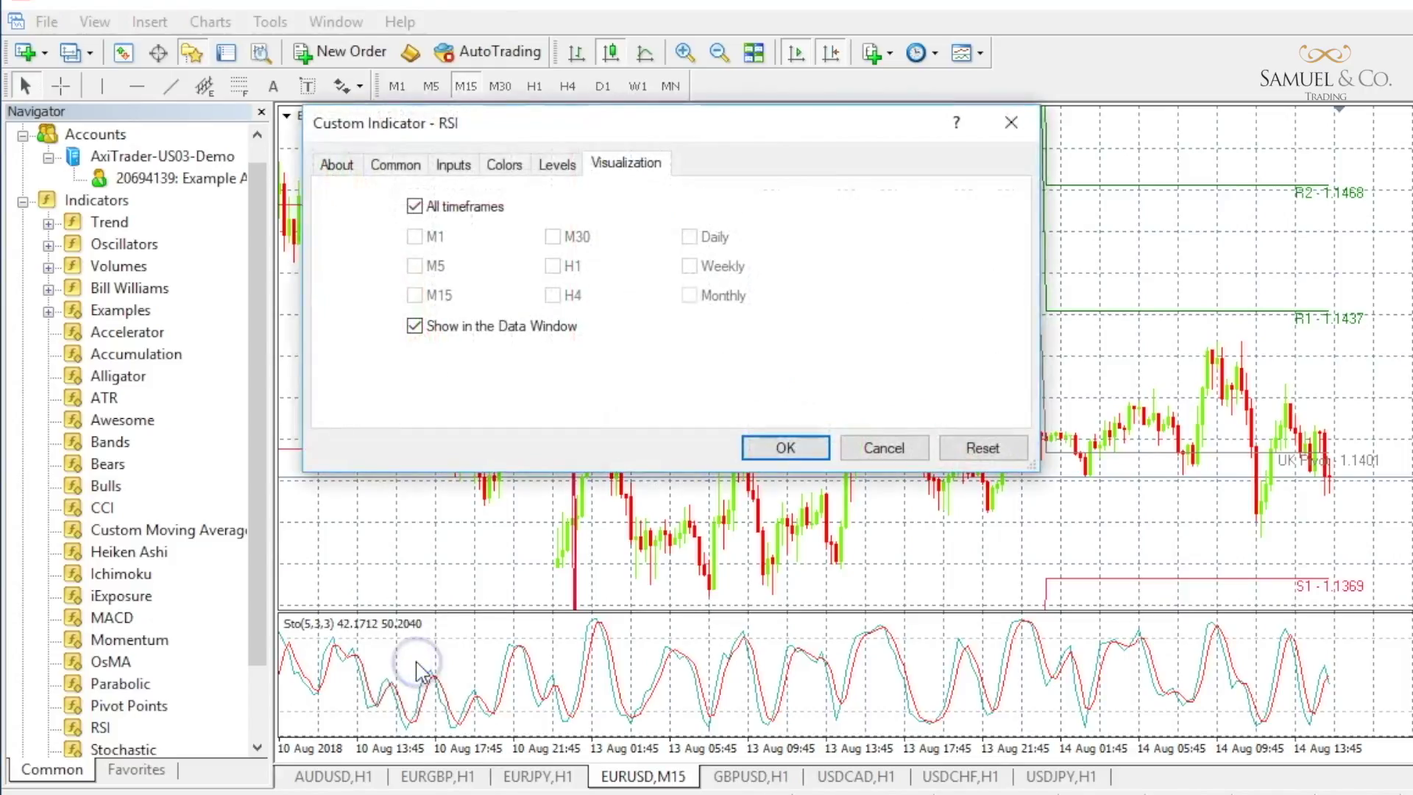
click(820, 450)
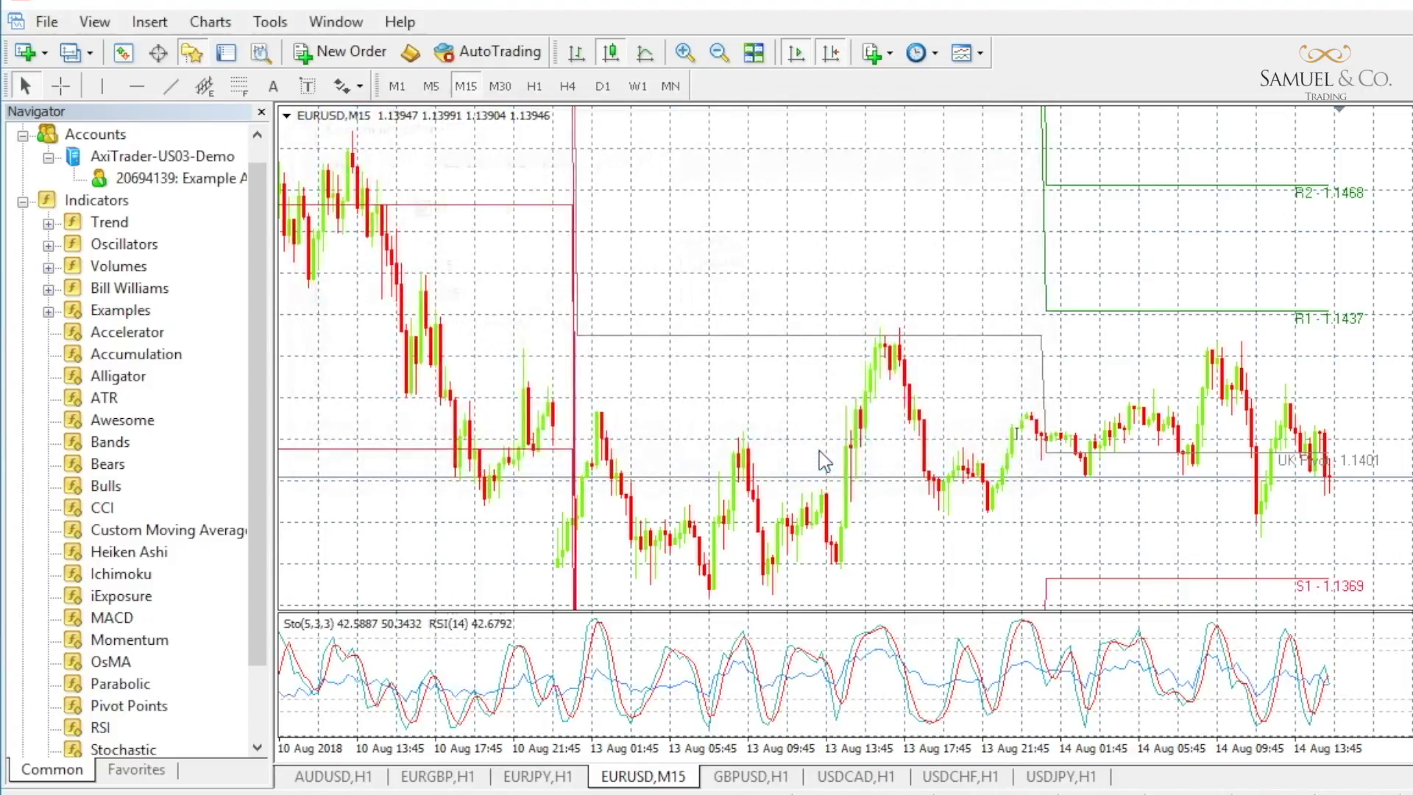